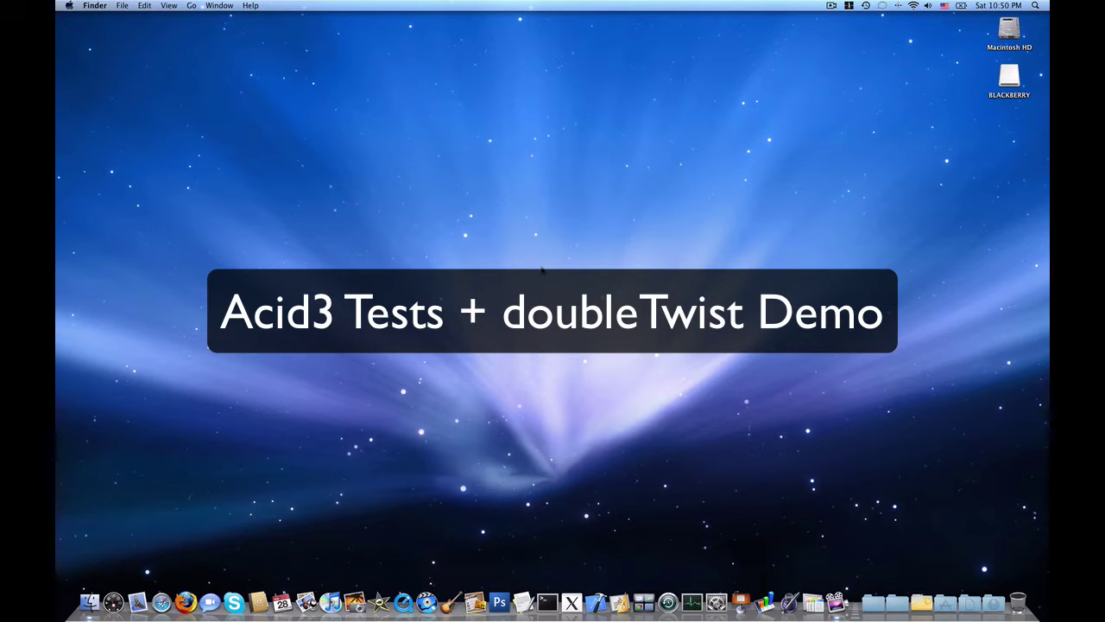
Step: Open Safari, search Google for acid3 and load The Acid3 Test page from the results
{"action": "left_click", "coordinate": [162, 603]}
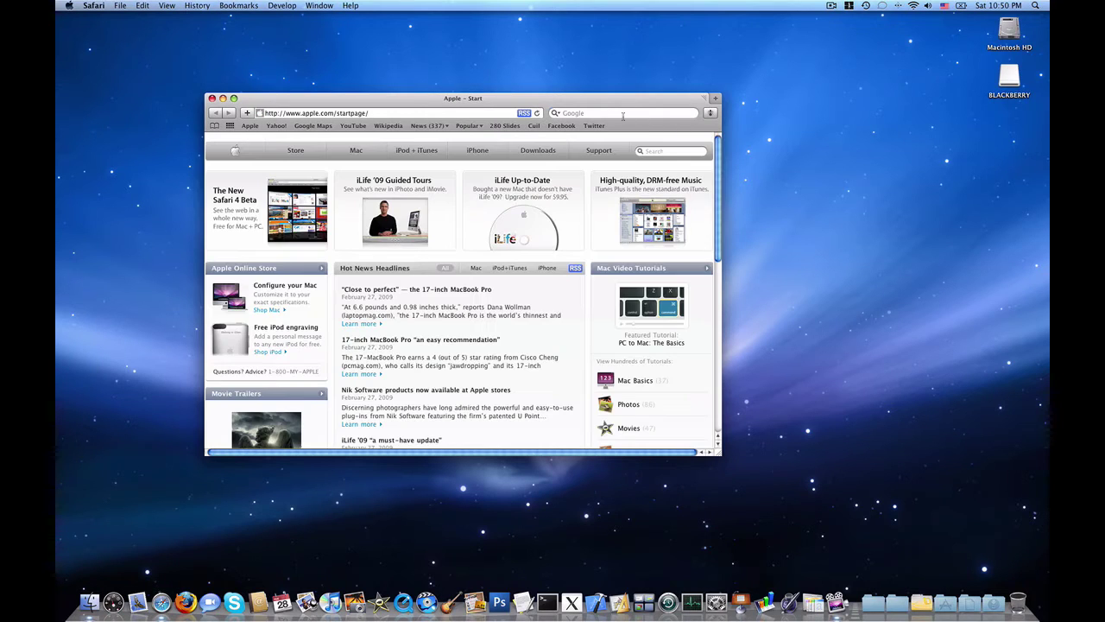
{"action": "left_click", "coordinate": [623, 114]}
{"action": "type", "text": "acid3"}
{"action": "key", "text": "Return"}
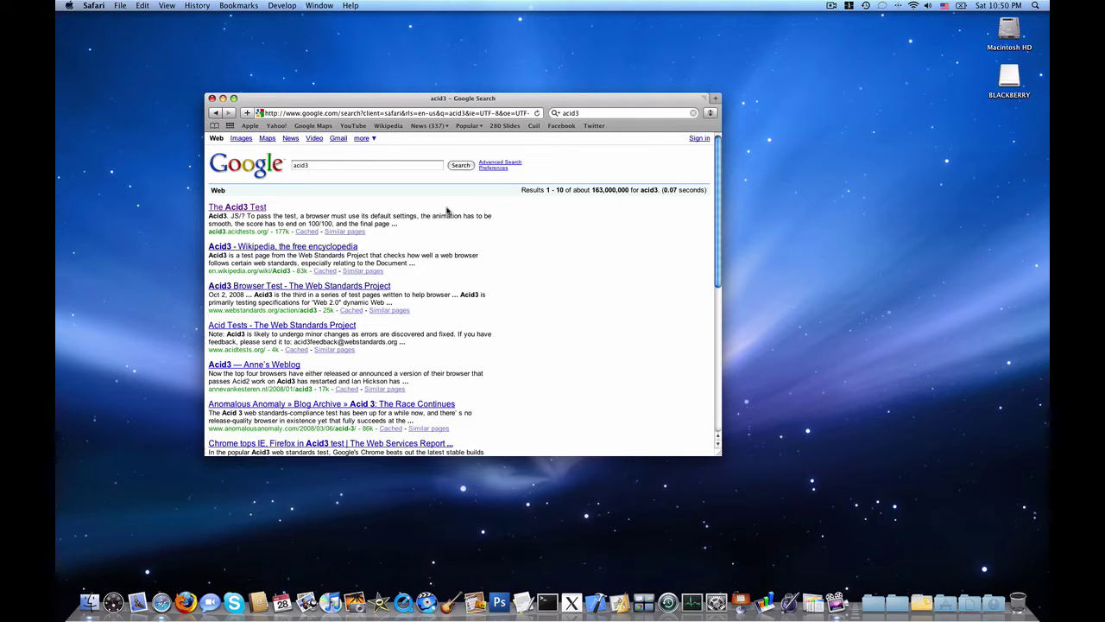
{"action": "left_click", "coordinate": [264, 208]}
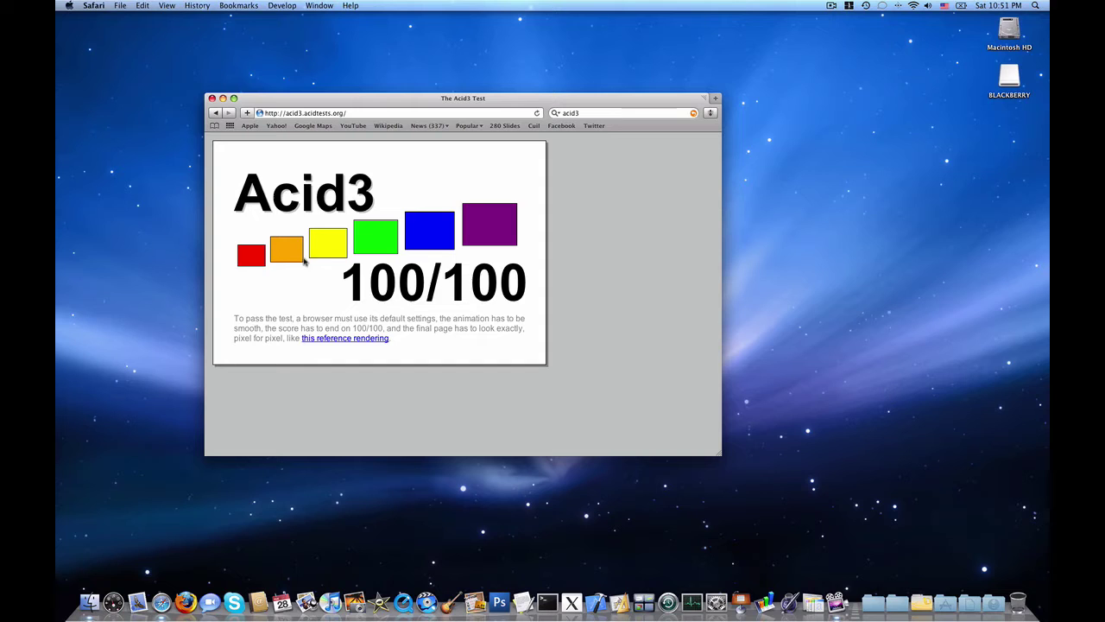
Step: Open the Acid3 reference rendering in a separate tab and compare it with Safari's test result
{"action": "right_click", "coordinate": [380, 338]}
{"action": "left_click", "coordinate": [406, 351]}
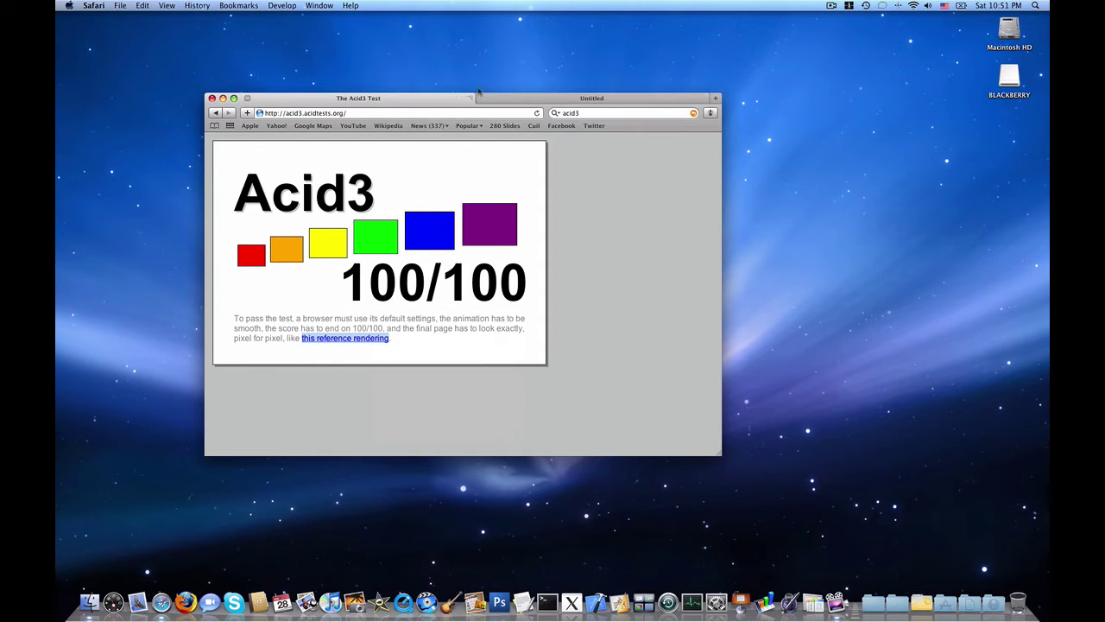
{"action": "left_click", "coordinate": [517, 101]}
{"action": "left_click", "coordinate": [407, 102]}
{"action": "key", "text": "ctrl+Tab"}
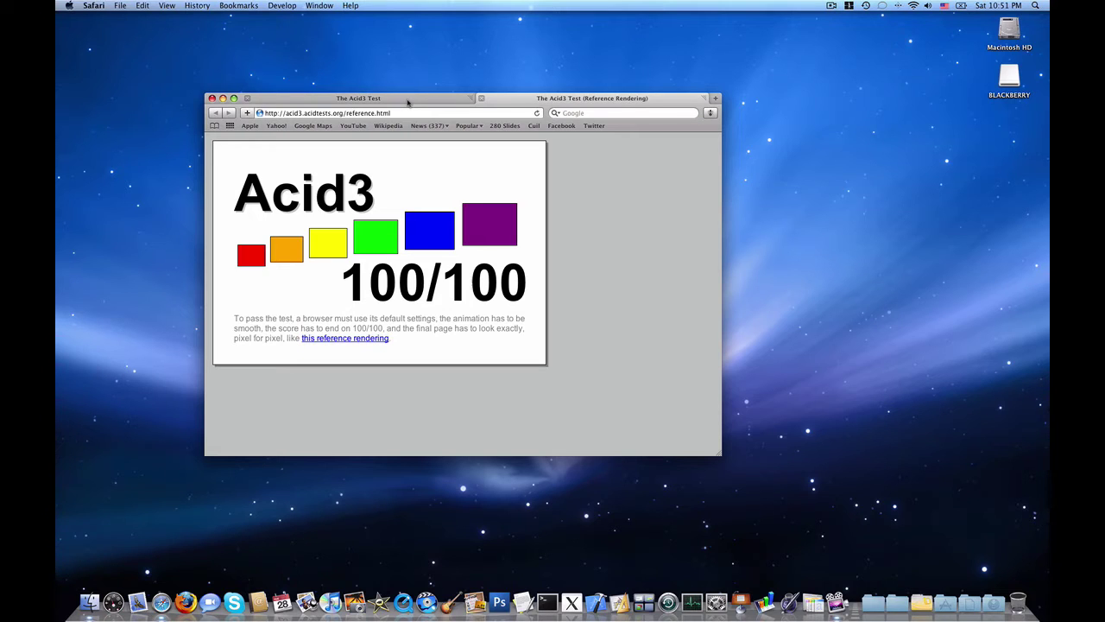
Step: Close both Acid3 pages and quit Safari
{"action": "key", "text": "super+w"}
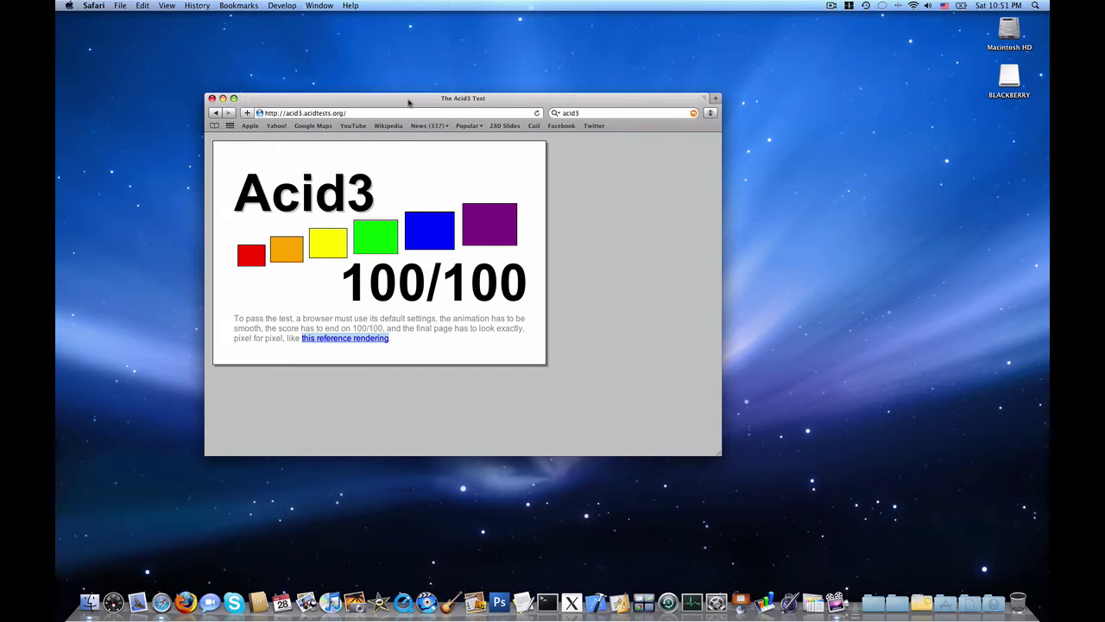
{"action": "key", "text": "super+w"}
{"action": "key", "text": "super+q"}
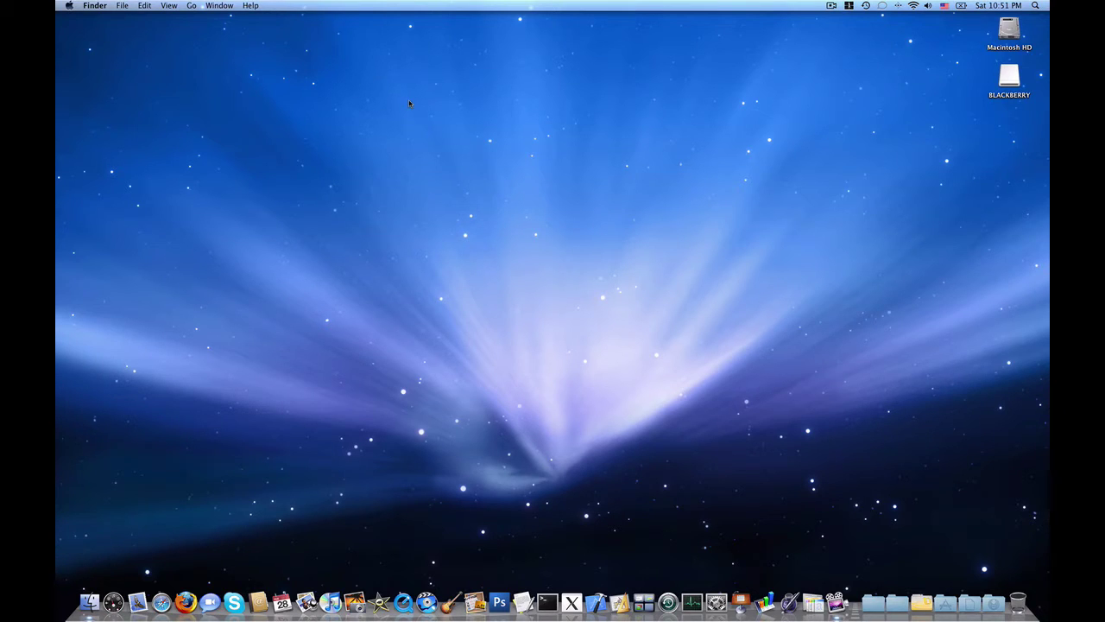
Step: Switch to Firefox, search Google for acid3 and load The Acid3 Test page from the results
{"action": "left_click", "coordinate": [186, 602]}
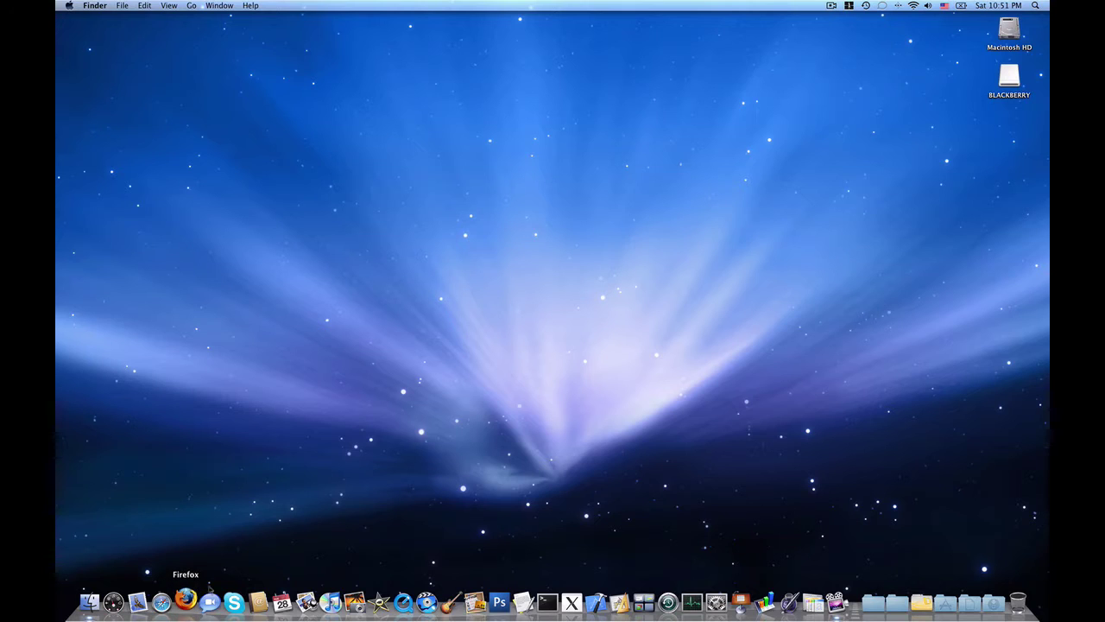
{"action": "left_click", "coordinate": [722, 117]}
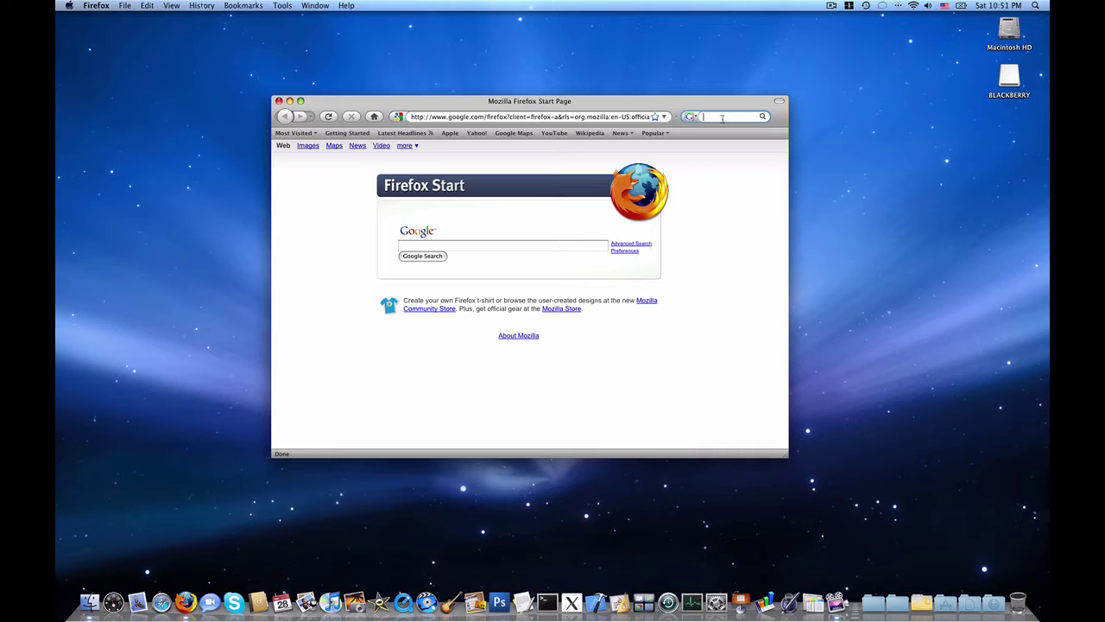
{"action": "type", "text": "acid3"}
{"action": "key", "text": "Return"}
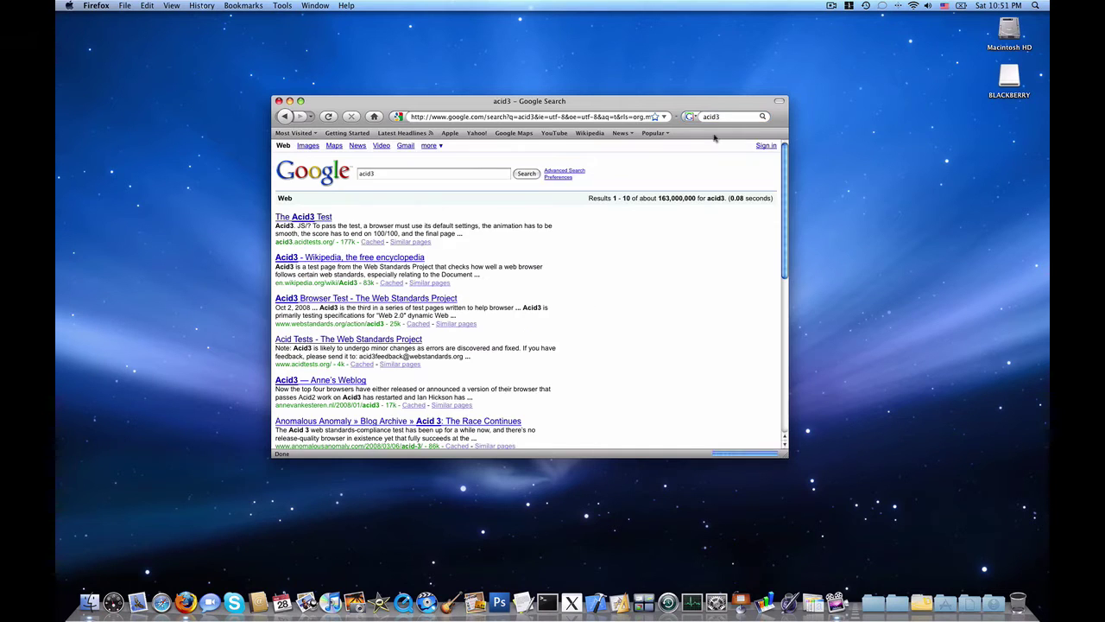
{"action": "left_click", "coordinate": [307, 217]}
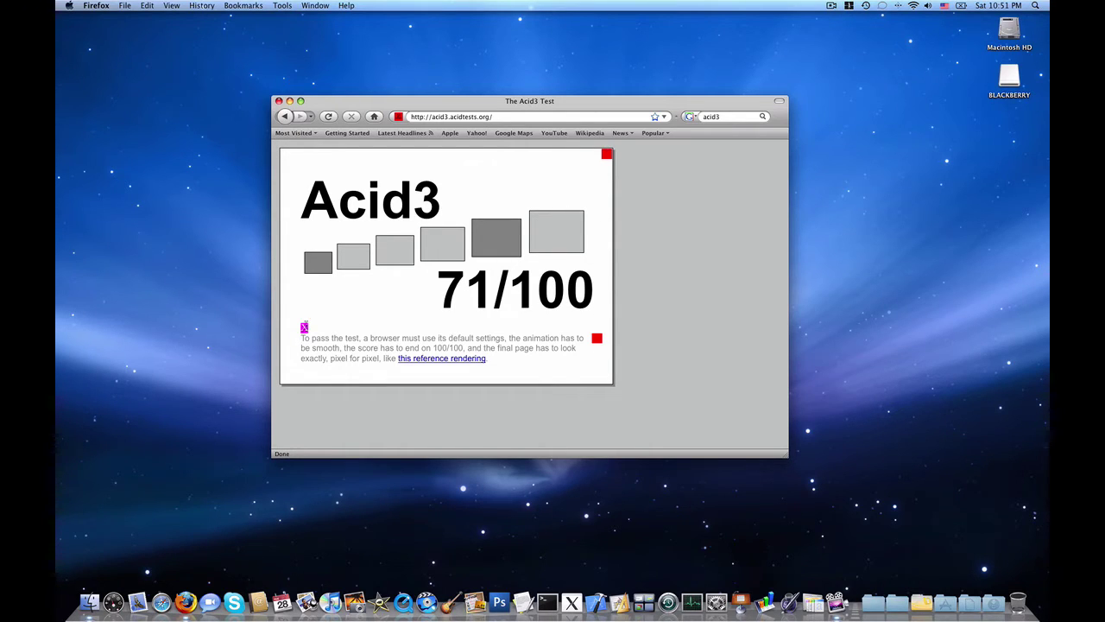
Step: Open the Acid3 reference rendering in a new tab and compare it with Firefox's test result
{"action": "right_click", "coordinate": [417, 361]}
{"action": "left_click", "coordinate": [436, 377]}
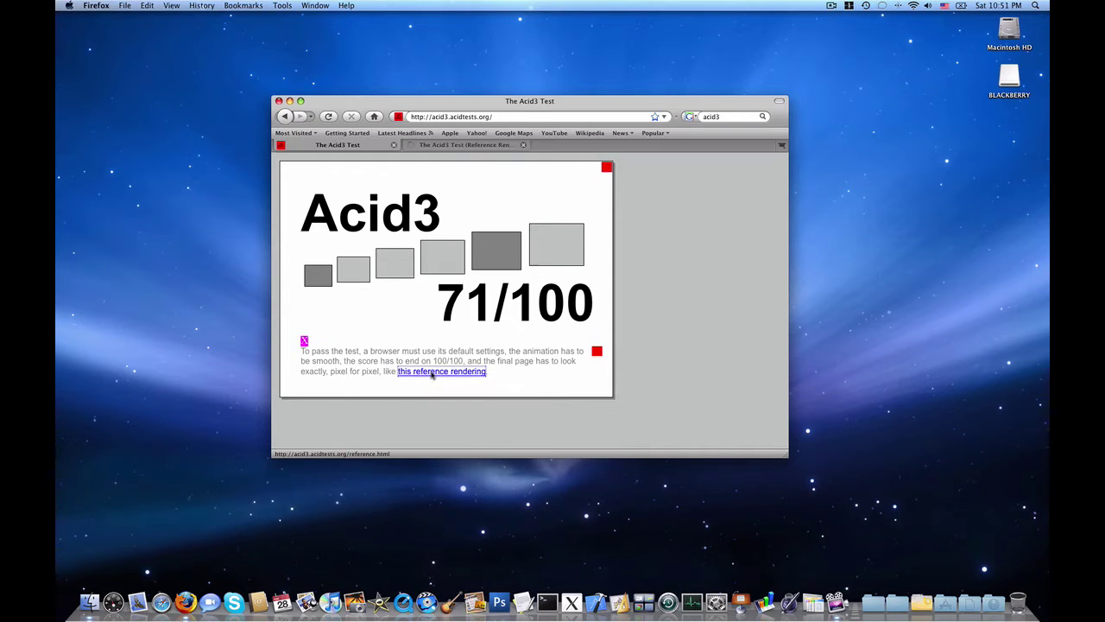
{"action": "left_click", "coordinate": [467, 146]}
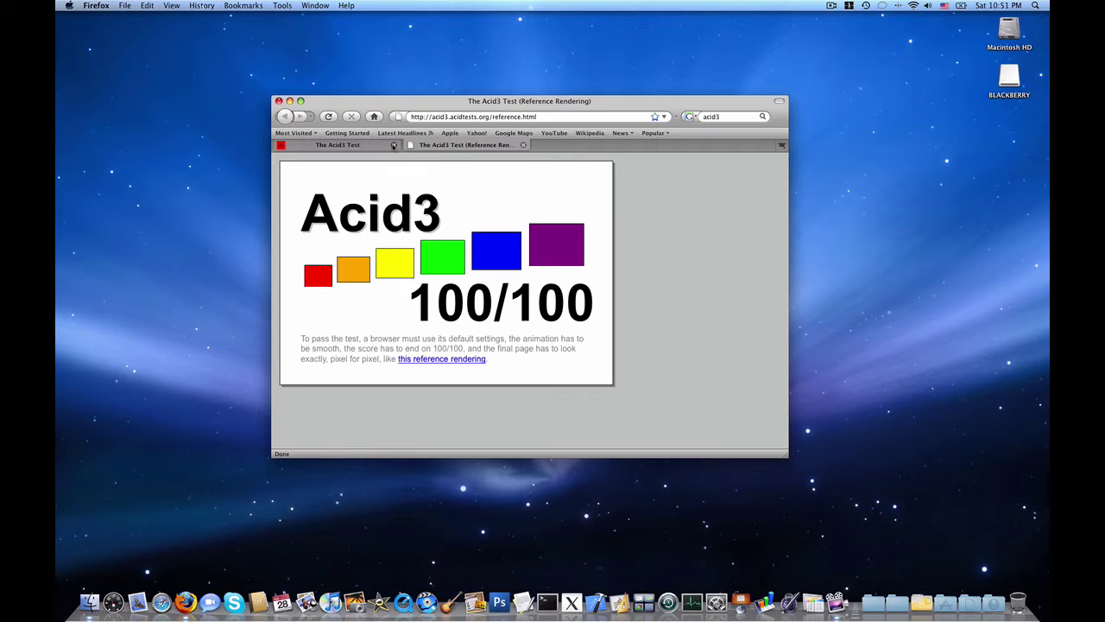
{"action": "left_click", "coordinate": [373, 145]}
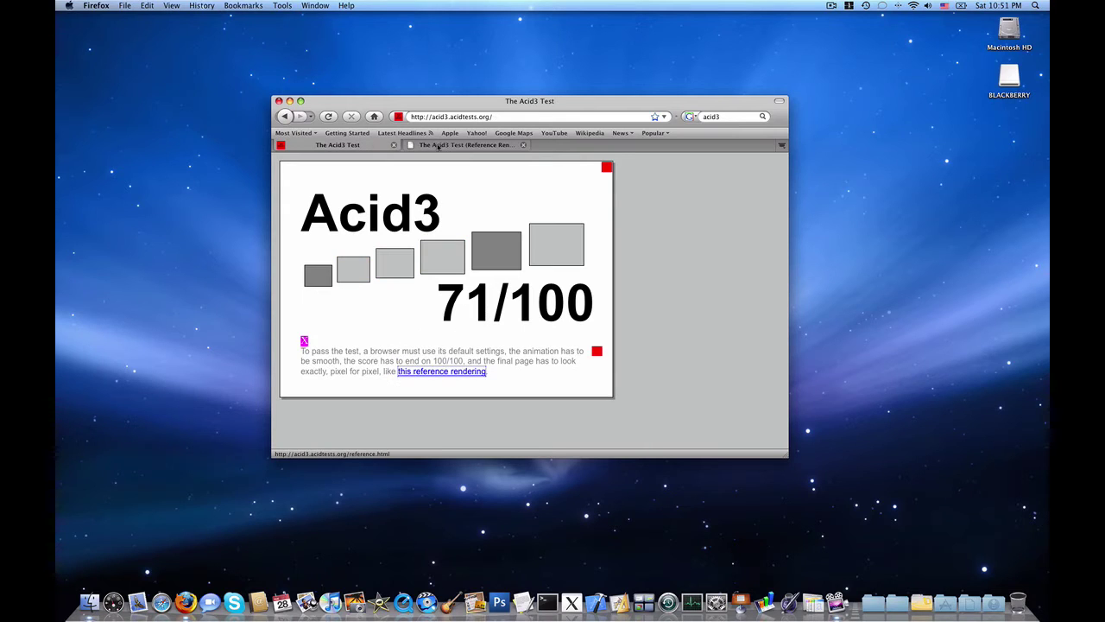
{"action": "left_click", "coordinate": [470, 145]}
{"action": "left_click", "coordinate": [349, 146]}
Step: Close the Acid3 pages and quit Firefox
{"action": "key", "text": "super+w"}
{"action": "key", "text": "super+w"}
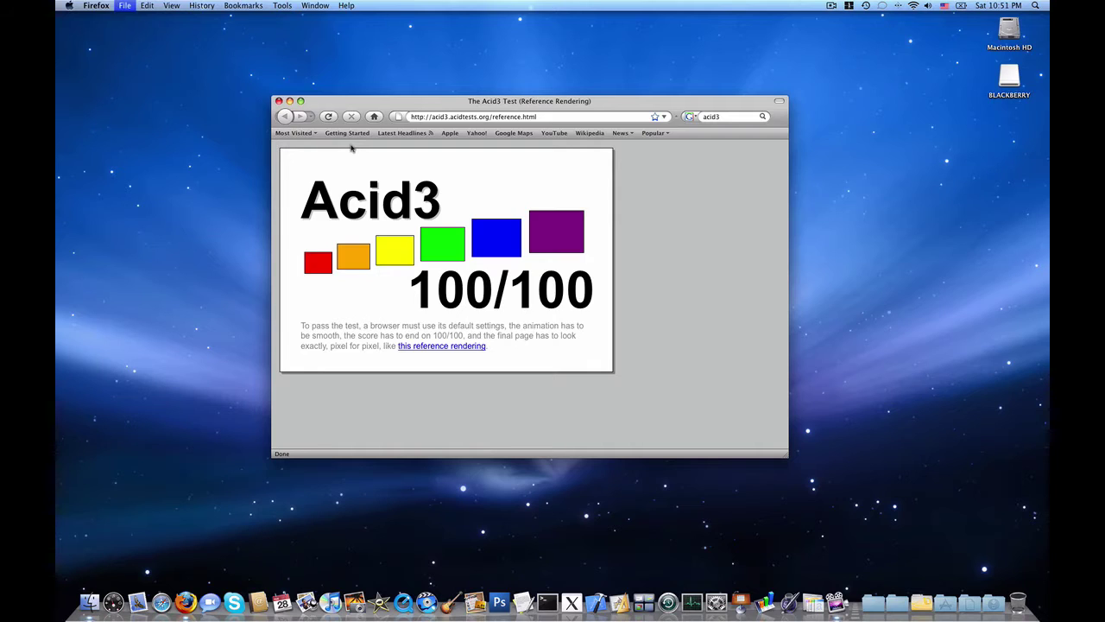
{"action": "key", "text": "super+q"}
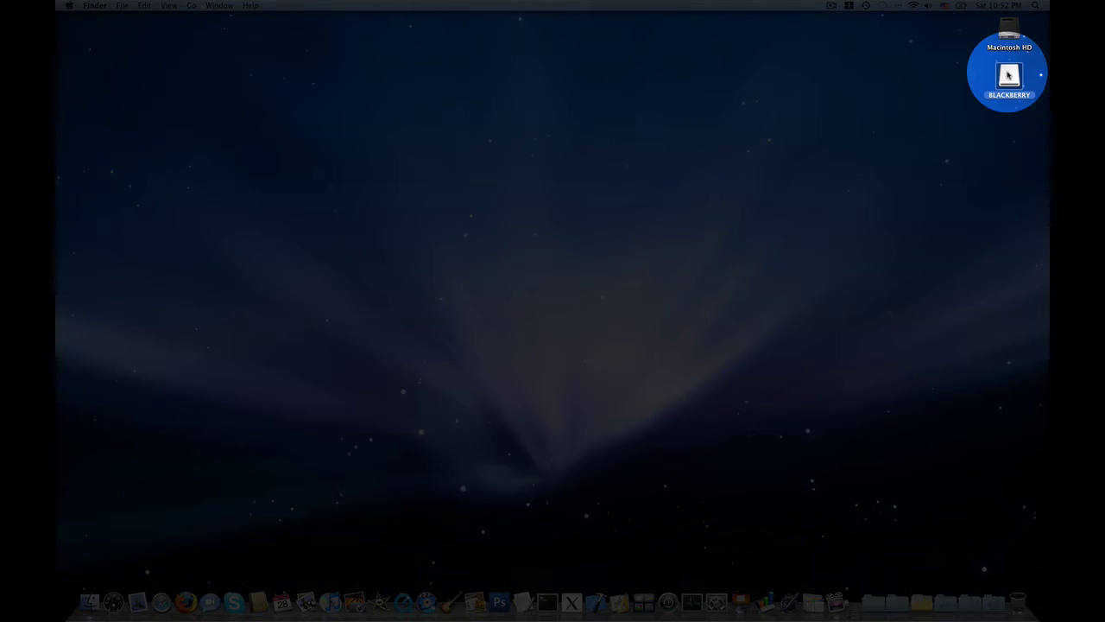
Step: Launch doubleTwist from the applications folder and look through the RIM BlackBerry's storage, music, video and photos
{"action": "left_click", "coordinate": [945, 602]}
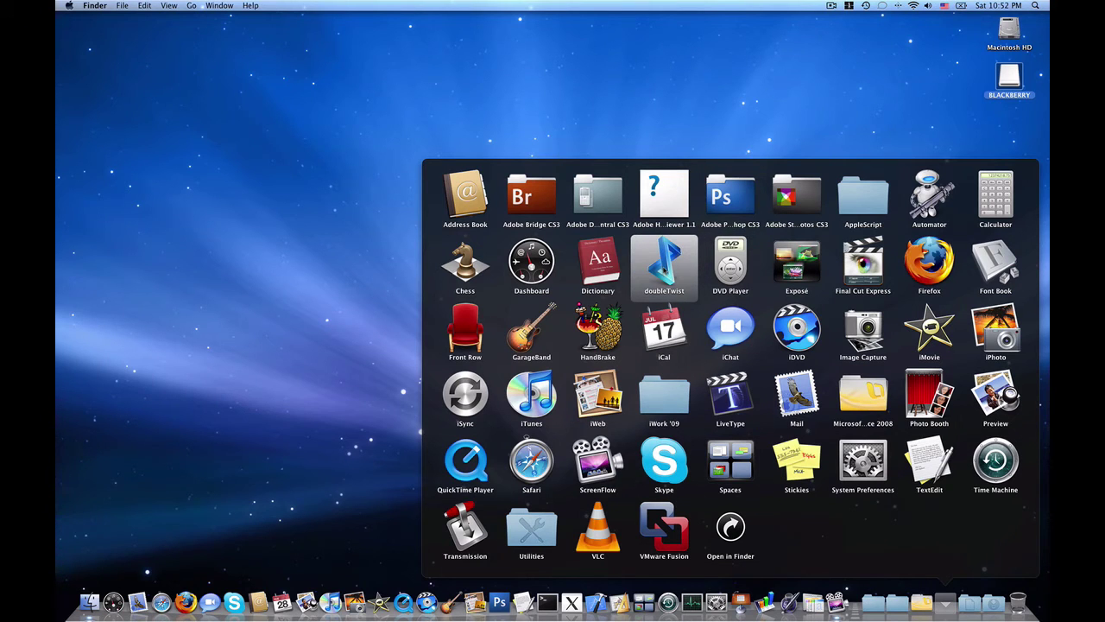
{"action": "left_click", "coordinate": [662, 267]}
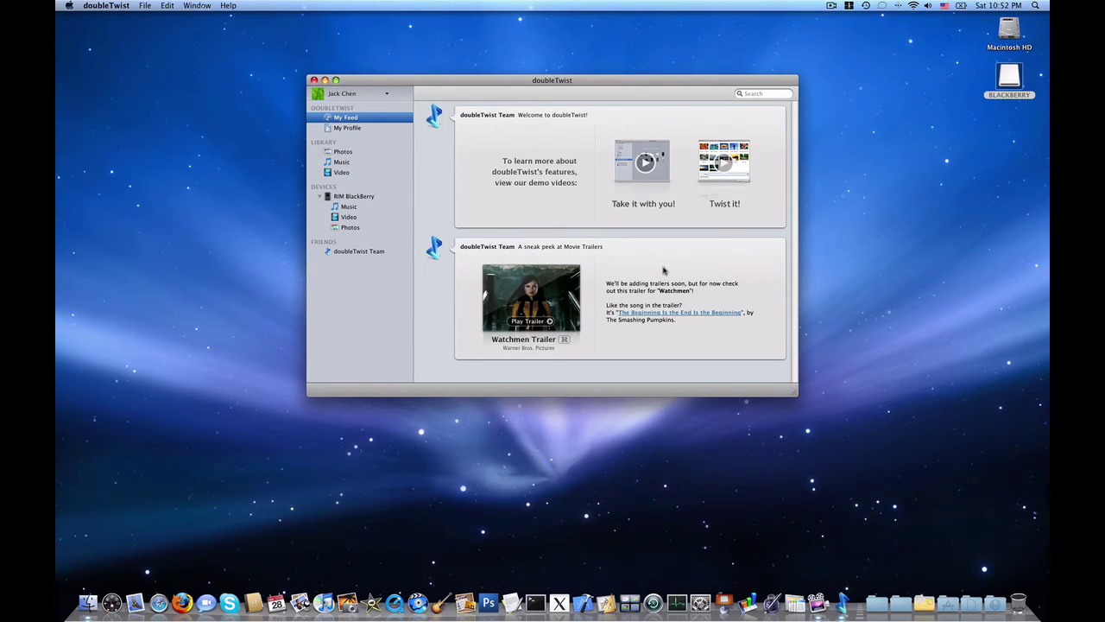
{"action": "left_click", "coordinate": [352, 201]}
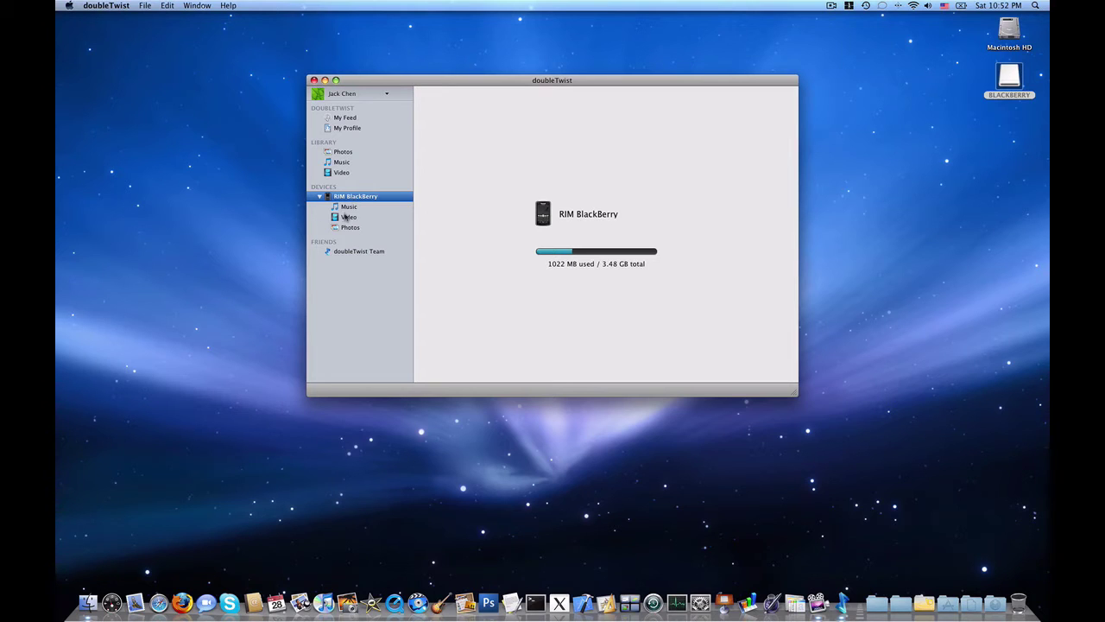
{"action": "left_click", "coordinate": [349, 207]}
{"action": "left_click", "coordinate": [354, 218]}
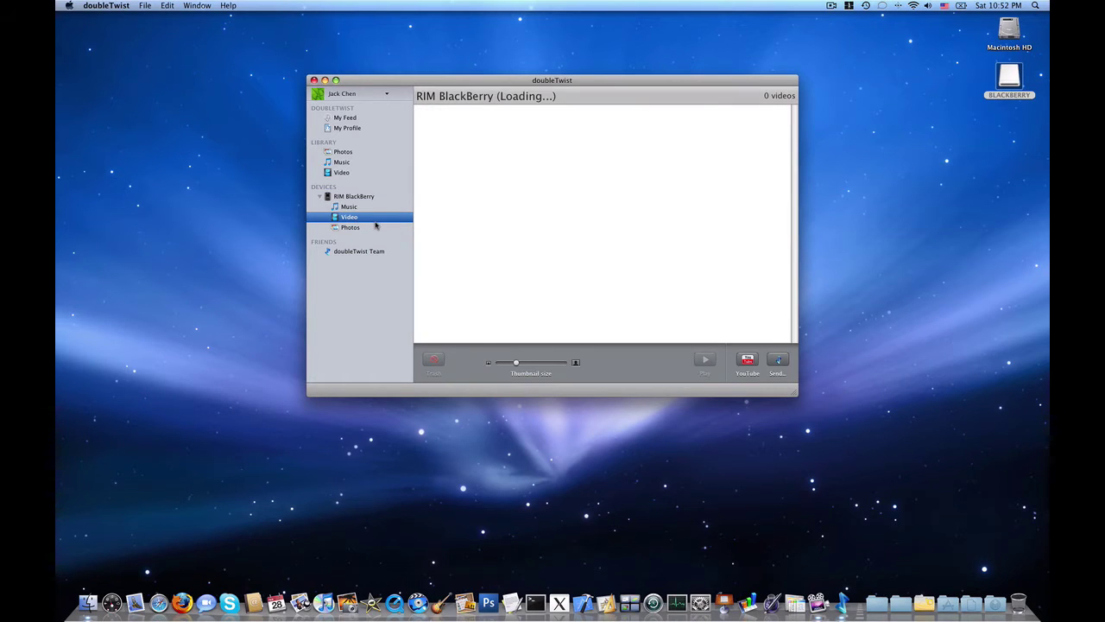
{"action": "left_click", "coordinate": [351, 228]}
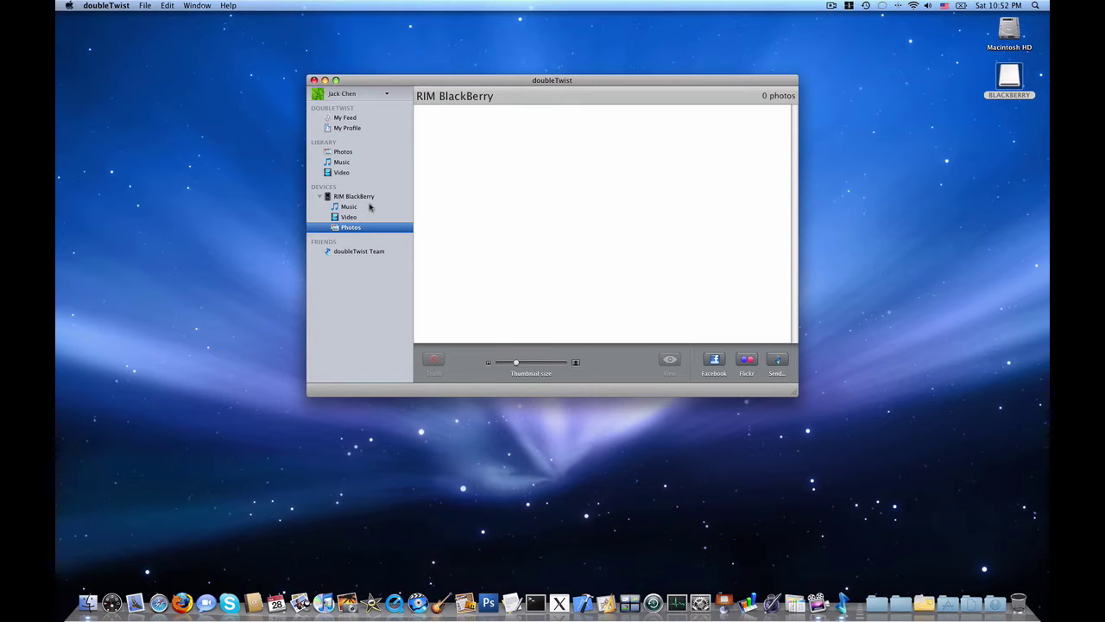
Step: Browse the iPhoto pictures in the library and preview the third image in the second row
{"action": "left_click", "coordinate": [342, 162]}
{"action": "left_click", "coordinate": [342, 151]}
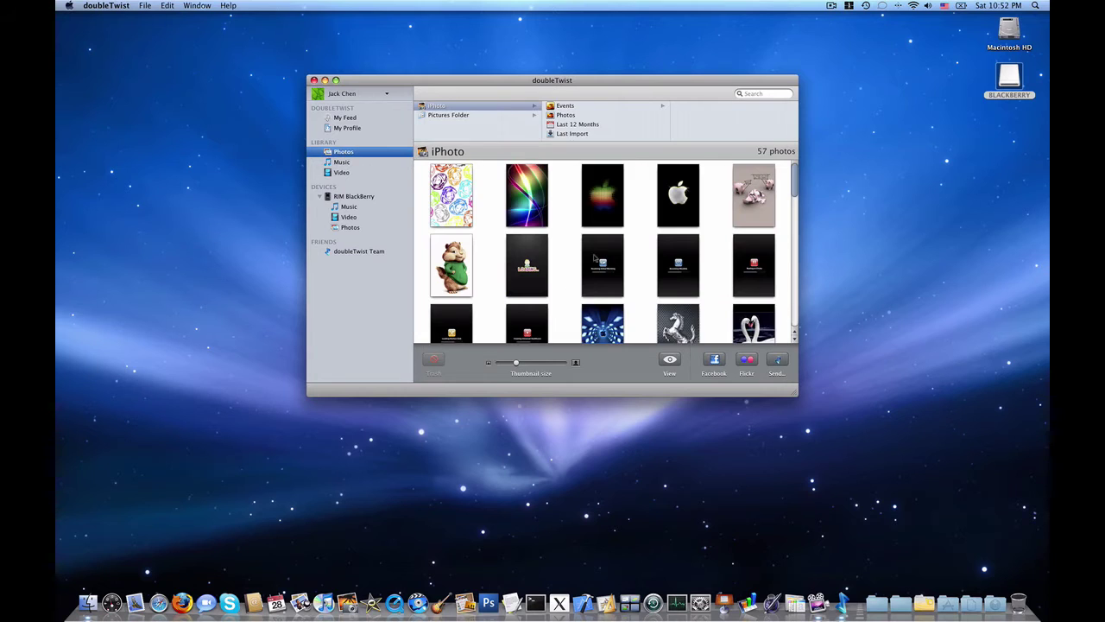
{"action": "left_click", "coordinate": [594, 257]}
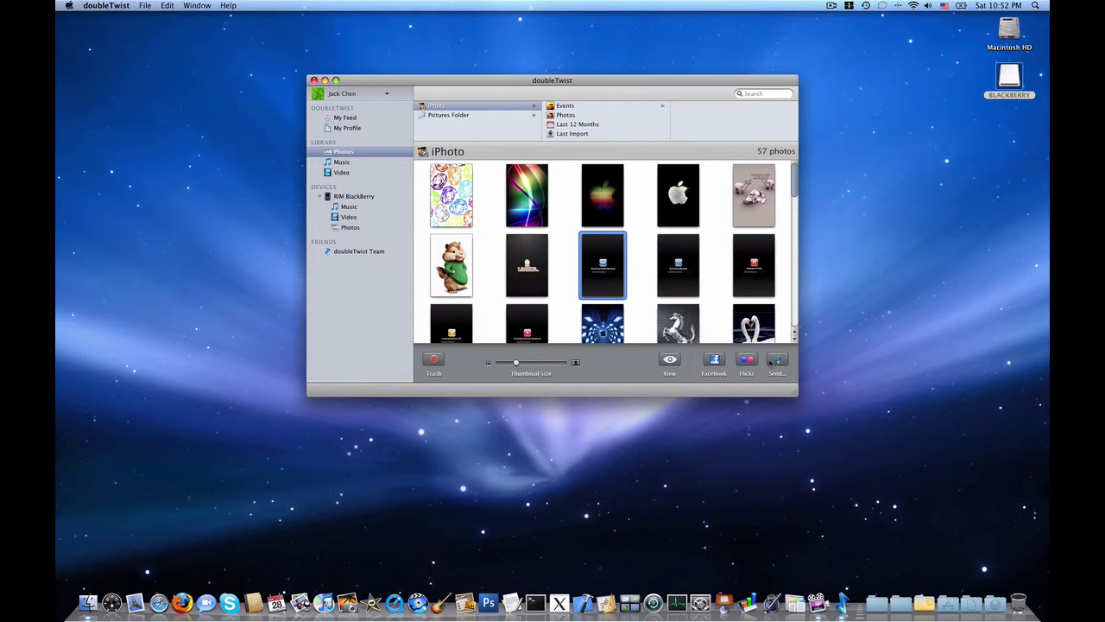
{"action": "left_click", "coordinate": [660, 361]}
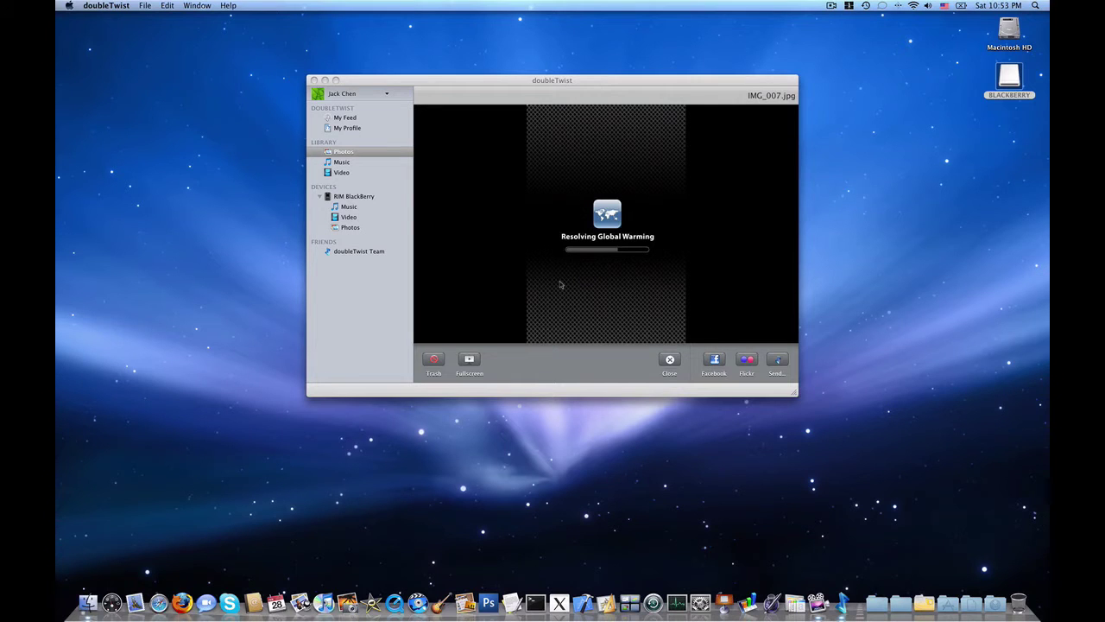
Step: Look through the library's music sources, checking the BlackBerry Music folder and the iTunes playlists
{"action": "left_click", "coordinate": [345, 162]}
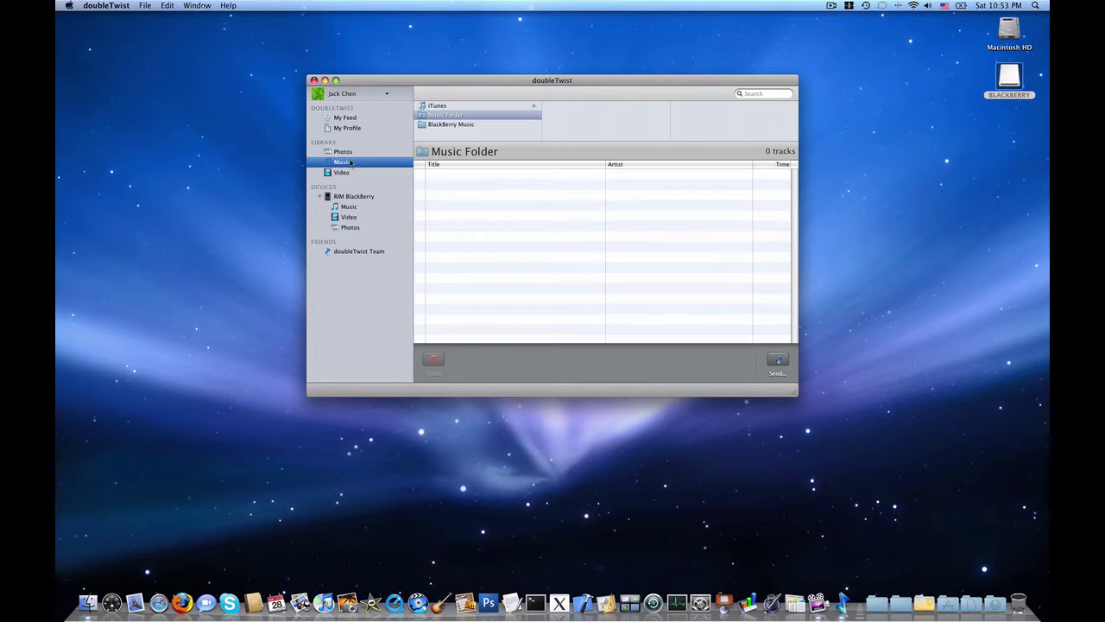
{"action": "left_click", "coordinate": [444, 124]}
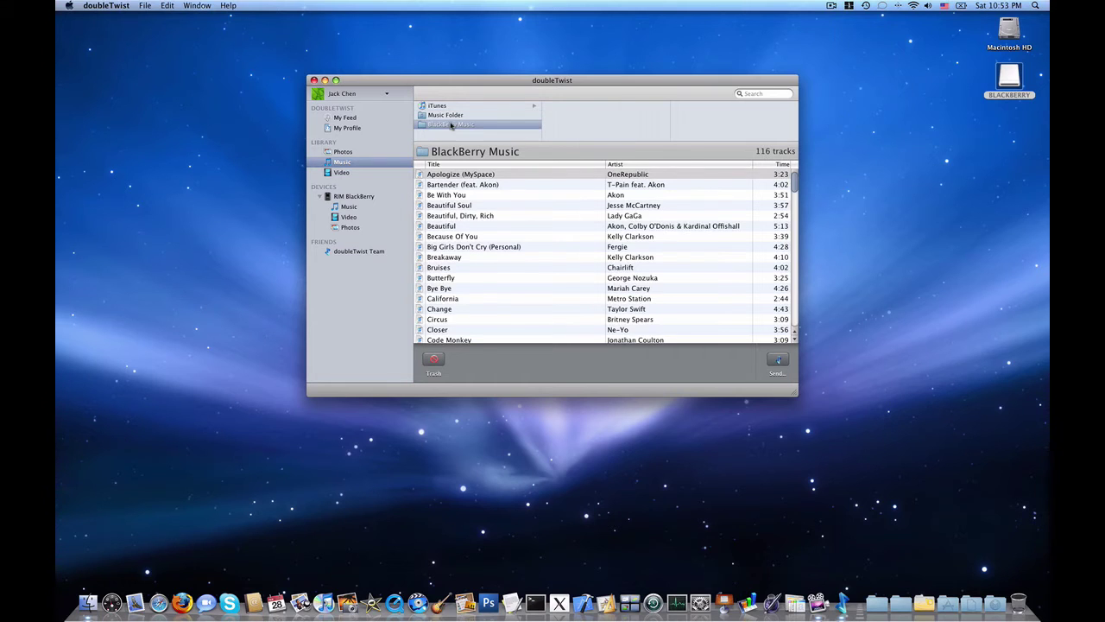
{"action": "left_click", "coordinate": [447, 107]}
{"action": "scroll", "coordinate": [593, 117], "scroll_direction": "down", "scroll_amount": 3}
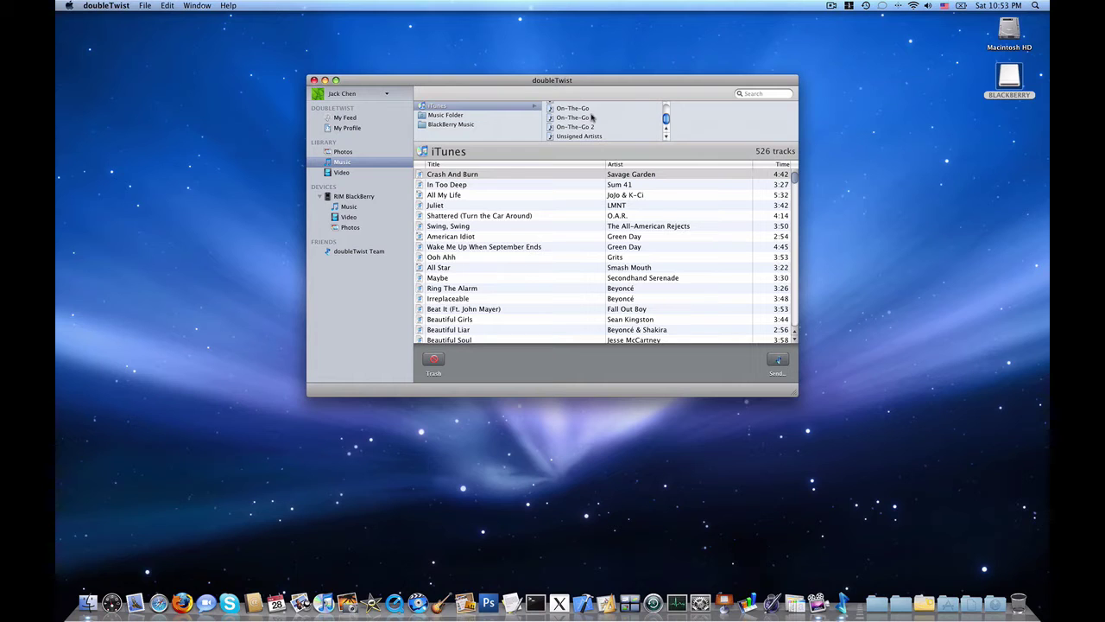
Step: Inspect the BLACKBERRY drive's BlackBerry folder in Finder, including its music, videos and pictures folders, and close the window
{"action": "left_click", "coordinate": [1012, 78]}
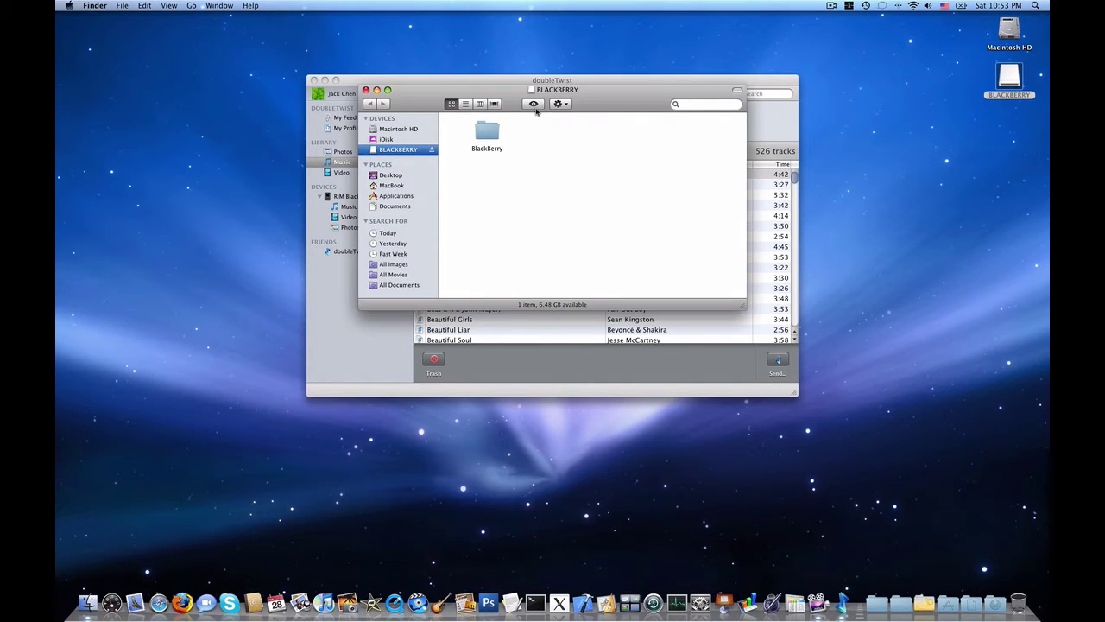
{"action": "double_click", "coordinate": [487, 132]}
{"action": "double_click", "coordinate": [579, 130]}
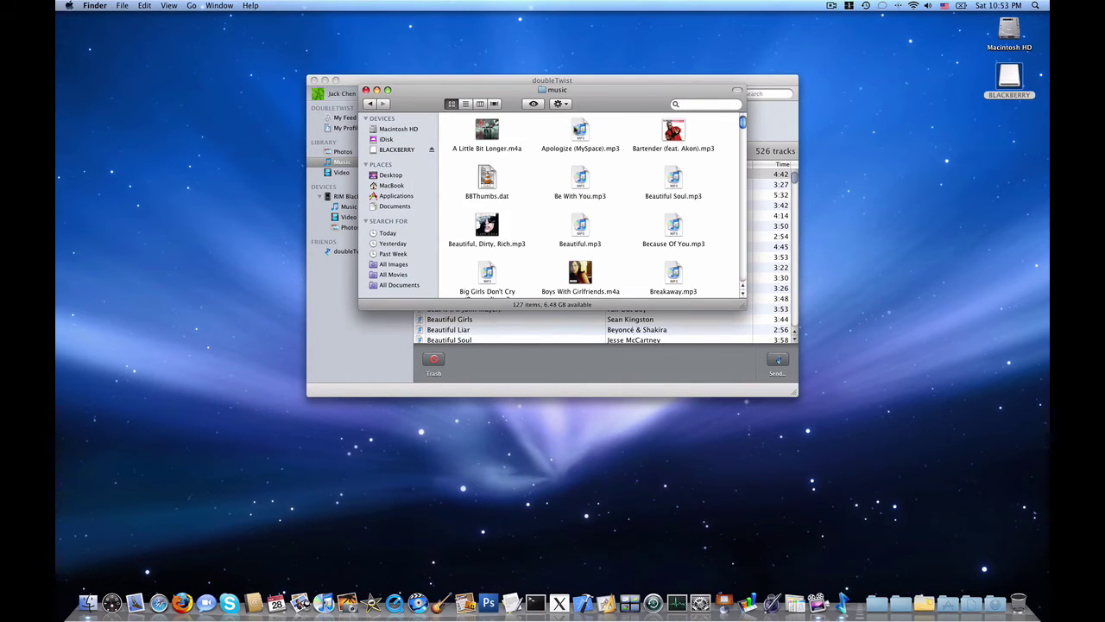
{"action": "left_click", "coordinate": [370, 104]}
{"action": "left_click", "coordinate": [675, 181]}
{"action": "left_click", "coordinate": [675, 138]}
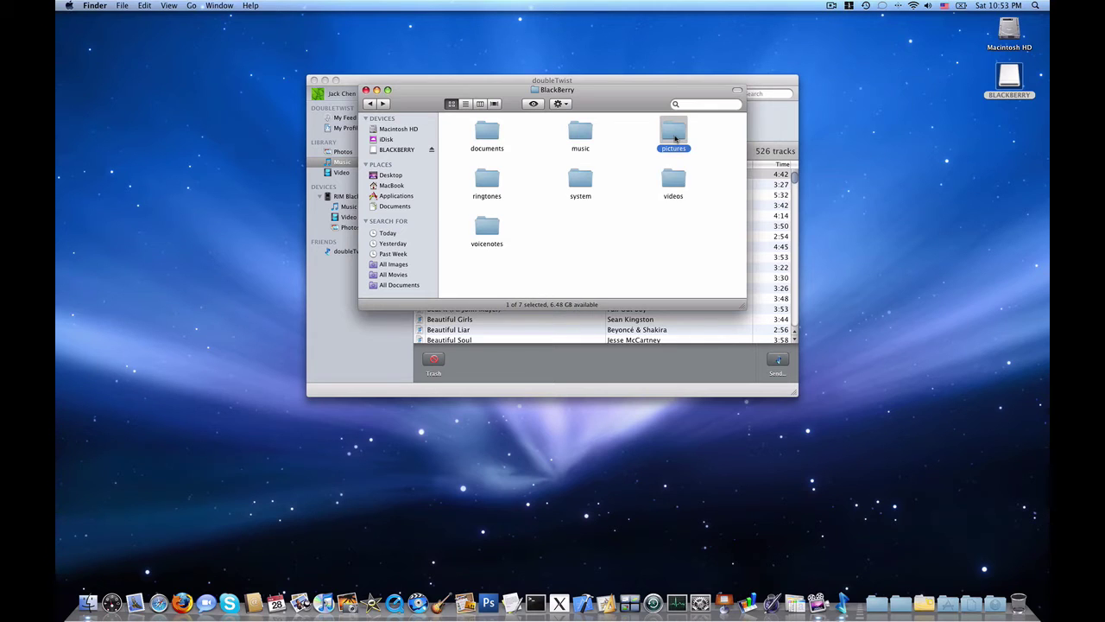
{"action": "key", "text": "super+w"}
Step: Try to send Apologize (MySpace), Because Of You and Bruises from the BlackBerry Music folder to the RIM BlackBerry
{"action": "left_click", "coordinate": [451, 124]}
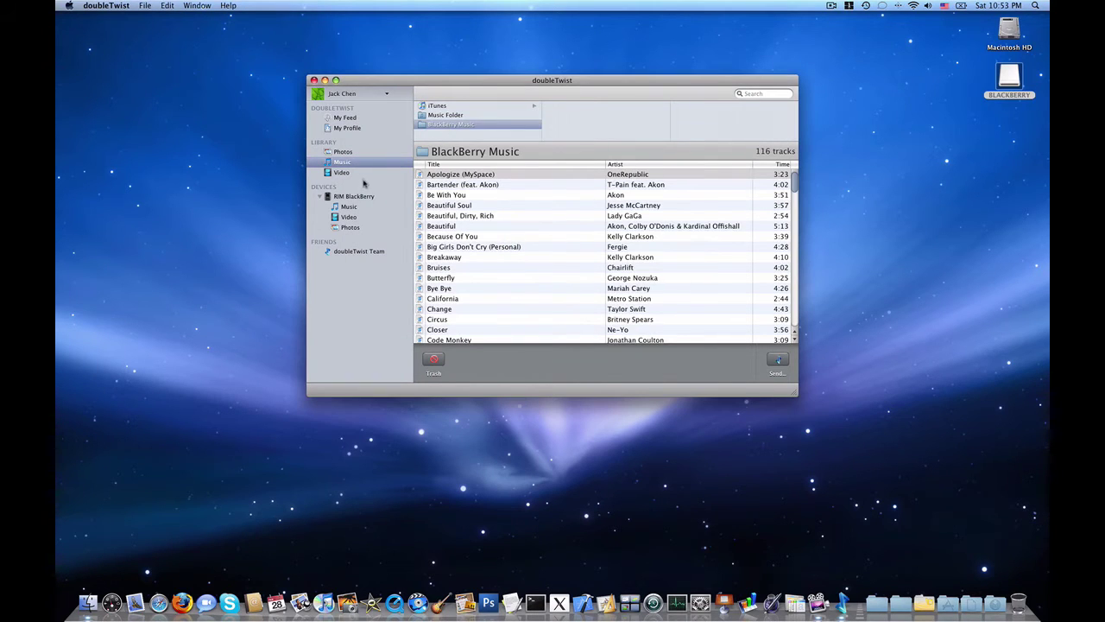
{"action": "left_click", "coordinate": [468, 174]}
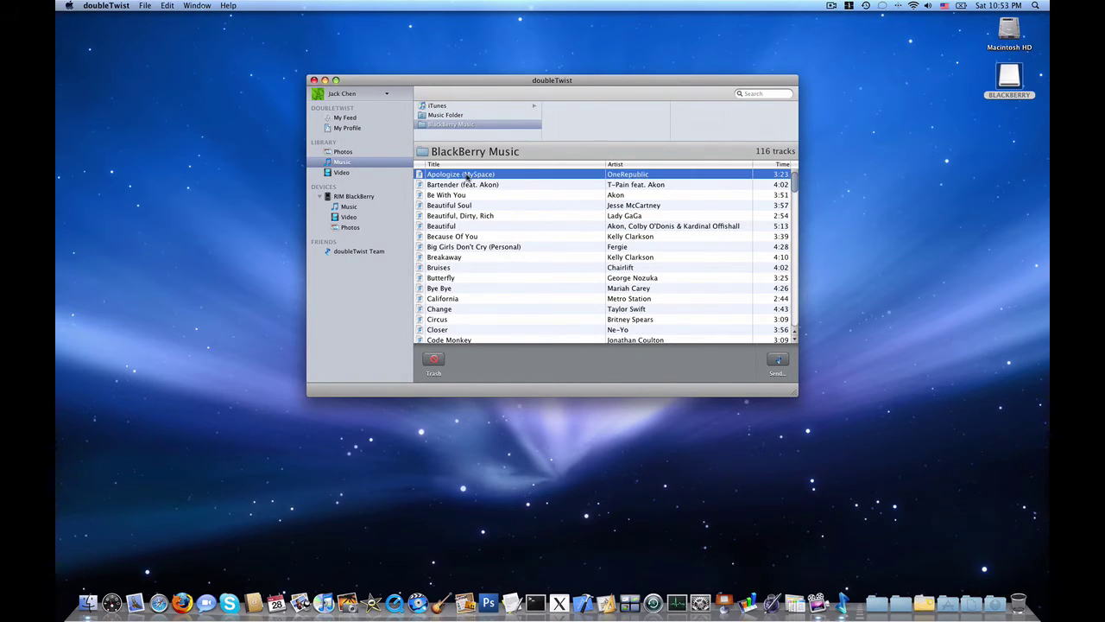
{"action": "left_click", "coordinate": [479, 268], "text": "super"}
{"action": "left_click", "coordinate": [467, 236], "text": "super"}
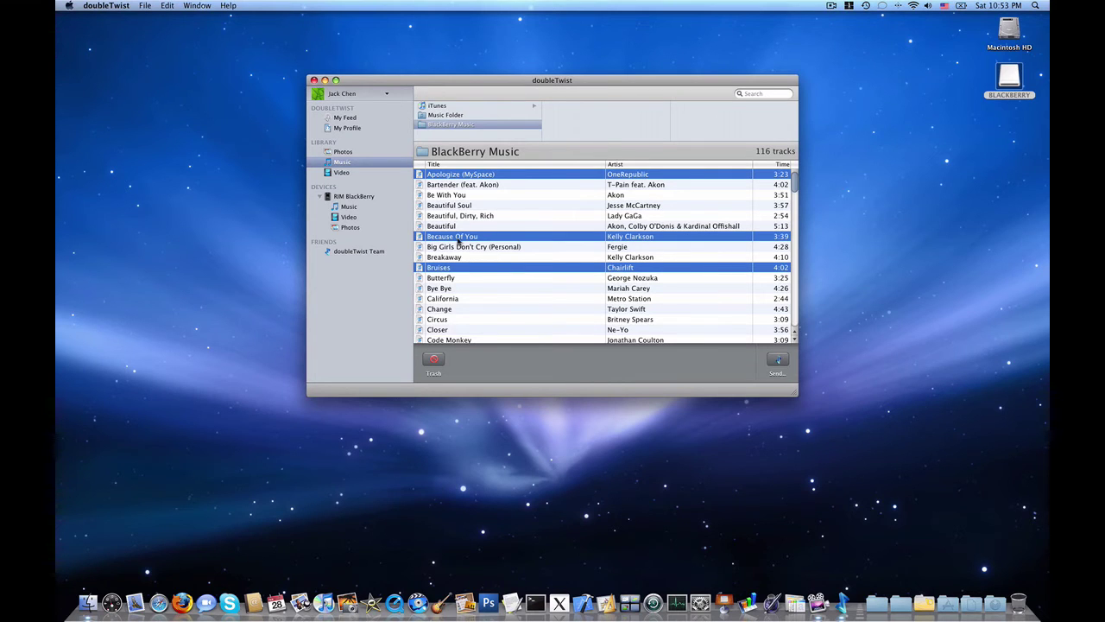
{"action": "left_click_drag", "start_coordinate": [458, 242], "coordinate": [361, 197]}
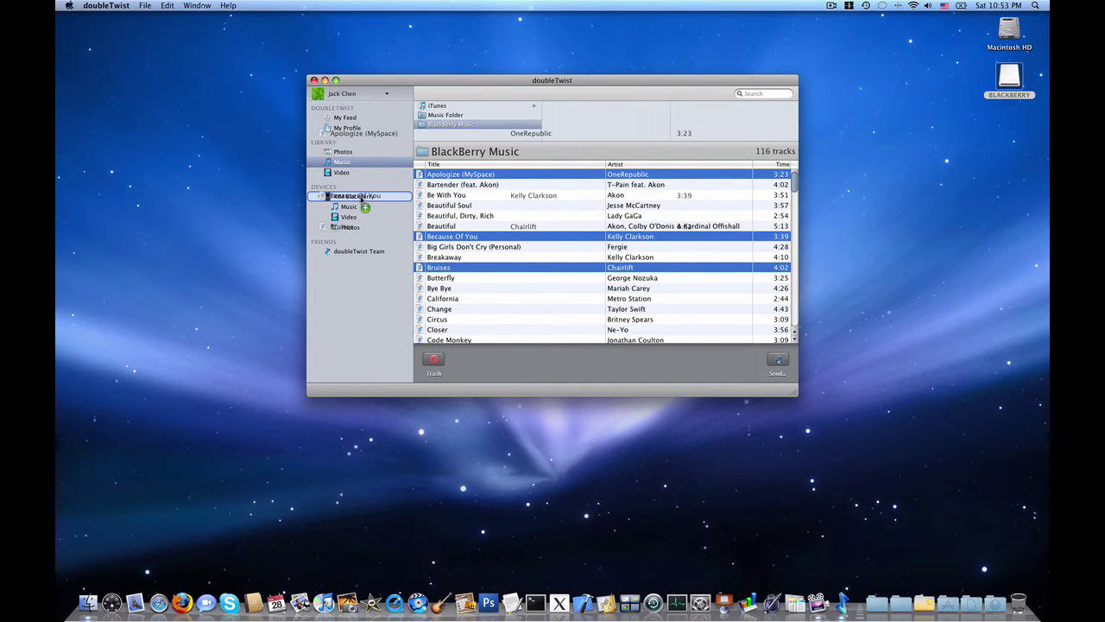
{"action": "left_click_drag", "start_coordinate": [361, 197], "coordinate": [362, 198]}
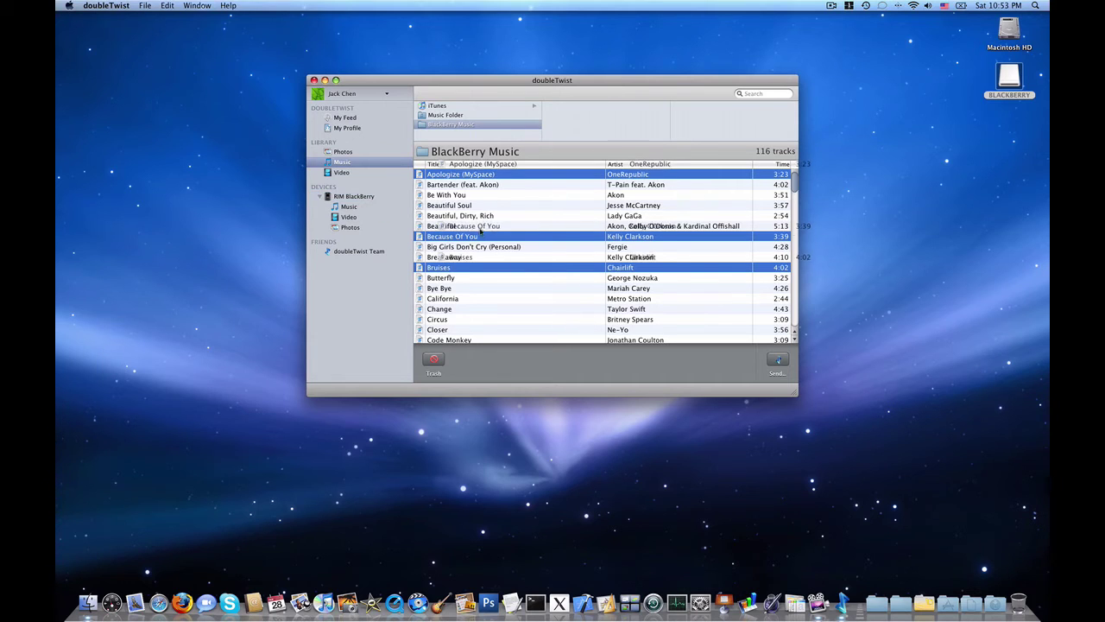
Step: Look through the library's Recently Added videos, selecting each of the thumbnails from Smack That to Hold On
{"action": "left_click", "coordinate": [343, 173]}
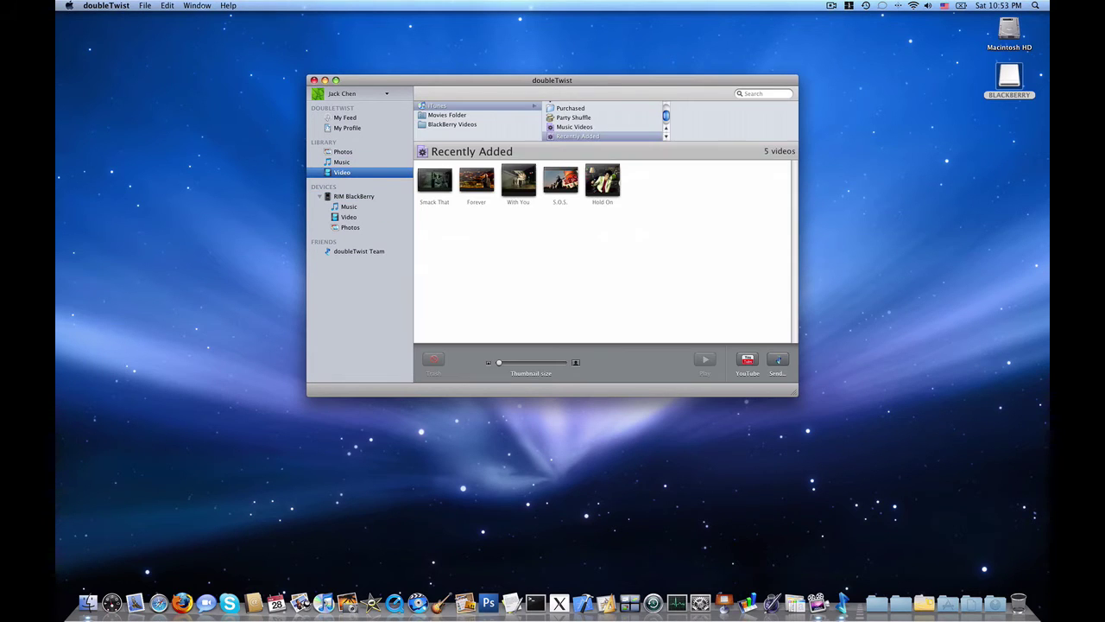
{"action": "left_click", "coordinate": [449, 176]}
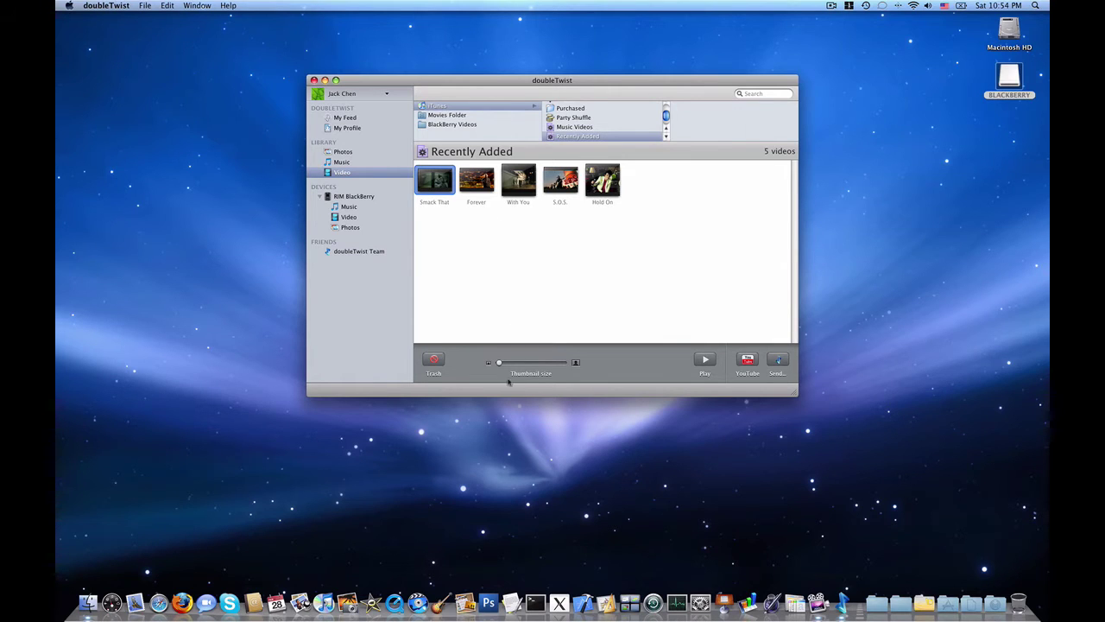
{"action": "left_click", "coordinate": [487, 179]}
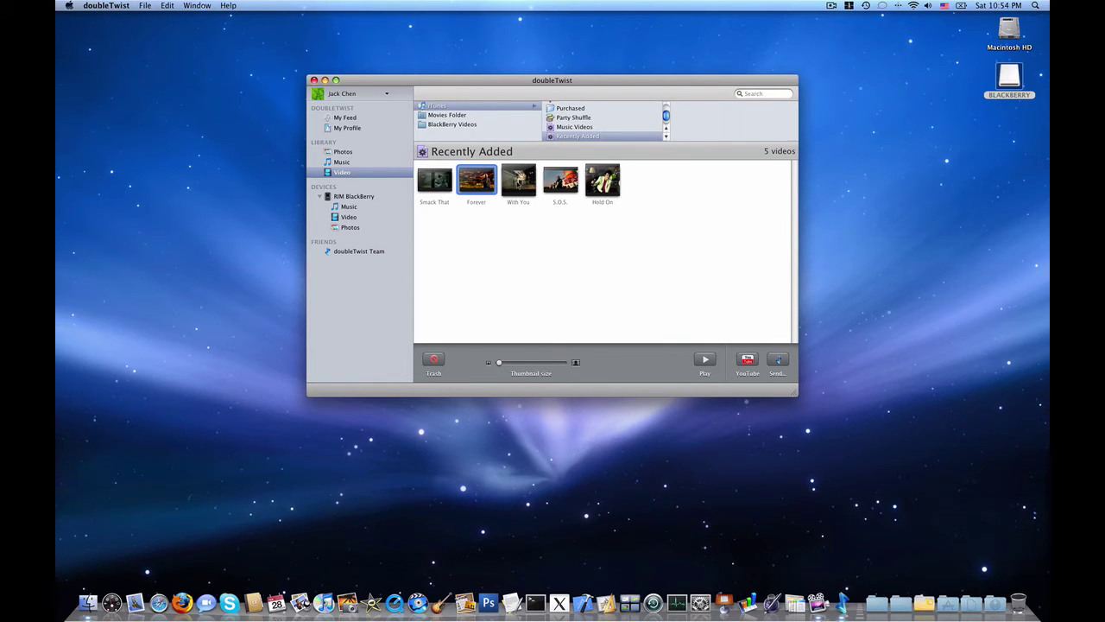
{"action": "left_click", "coordinate": [527, 184]}
{"action": "left_click", "coordinate": [577, 183]}
{"action": "left_click", "coordinate": [601, 185]}
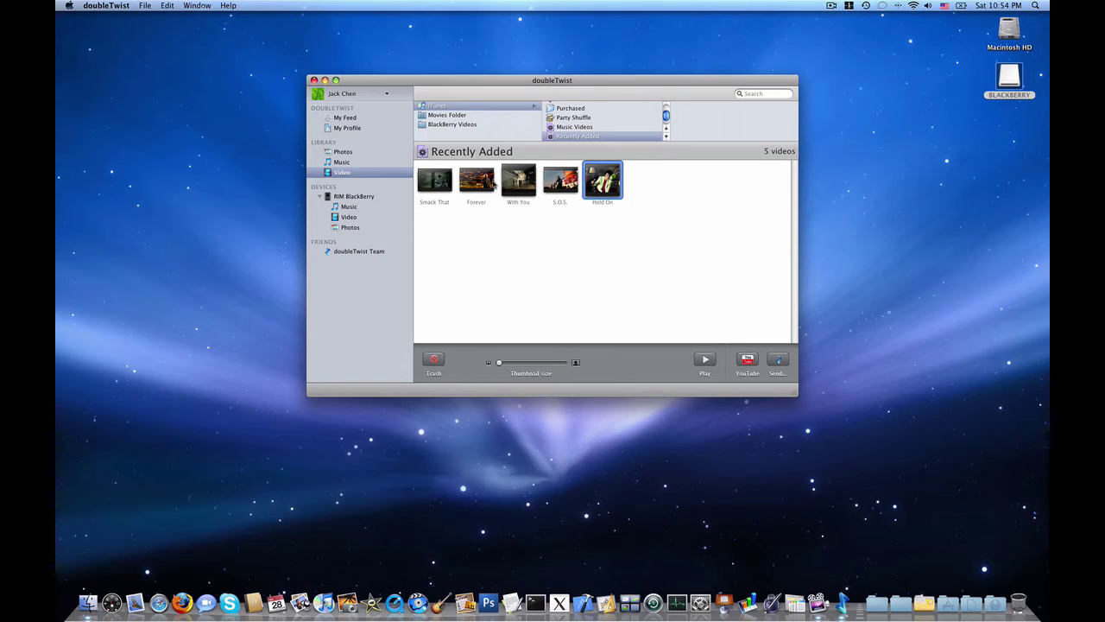
{"action": "mouse_move", "coordinate": [494, 184]}
{"action": "left_click", "coordinate": [480, 180]}
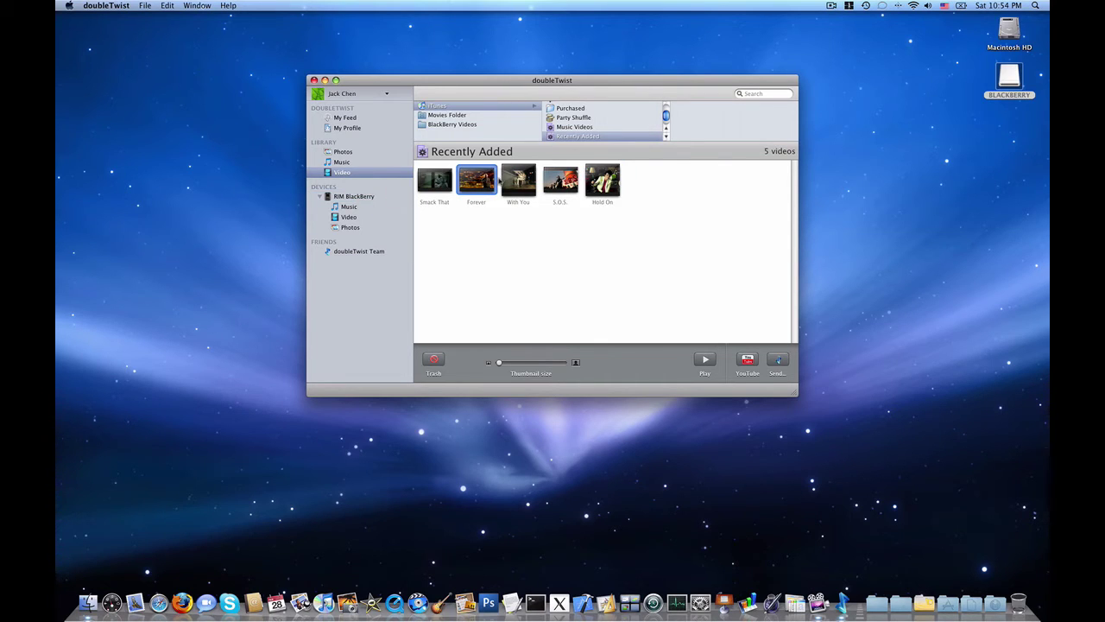
{"action": "left_click", "coordinate": [495, 218]}
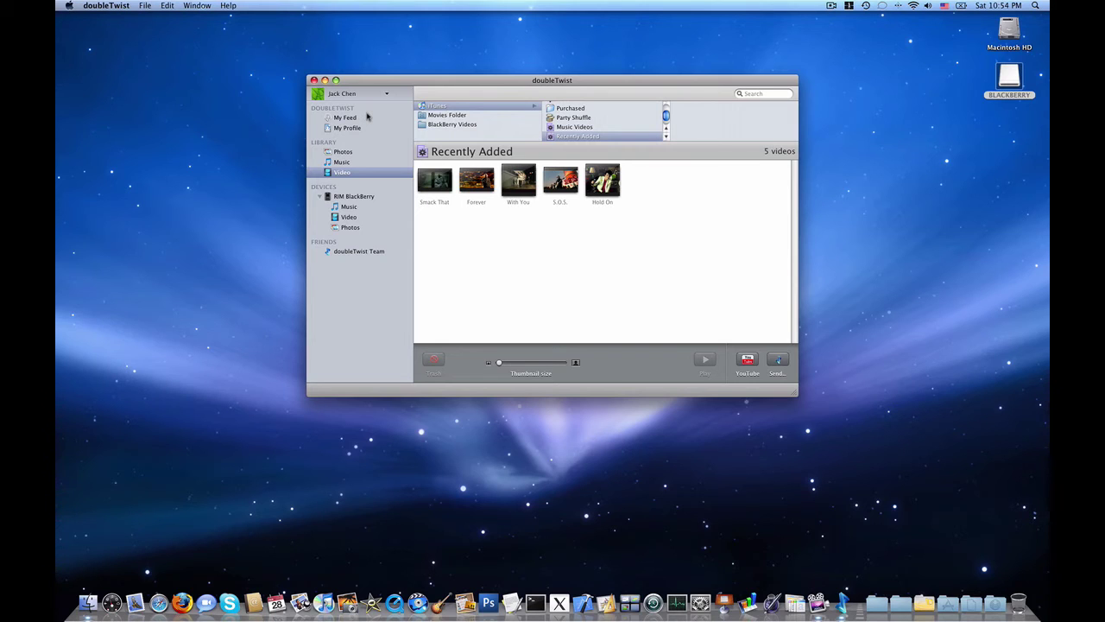
Step: Read through the doubleTwist Team friend's page of posts
{"action": "left_click", "coordinate": [371, 251]}
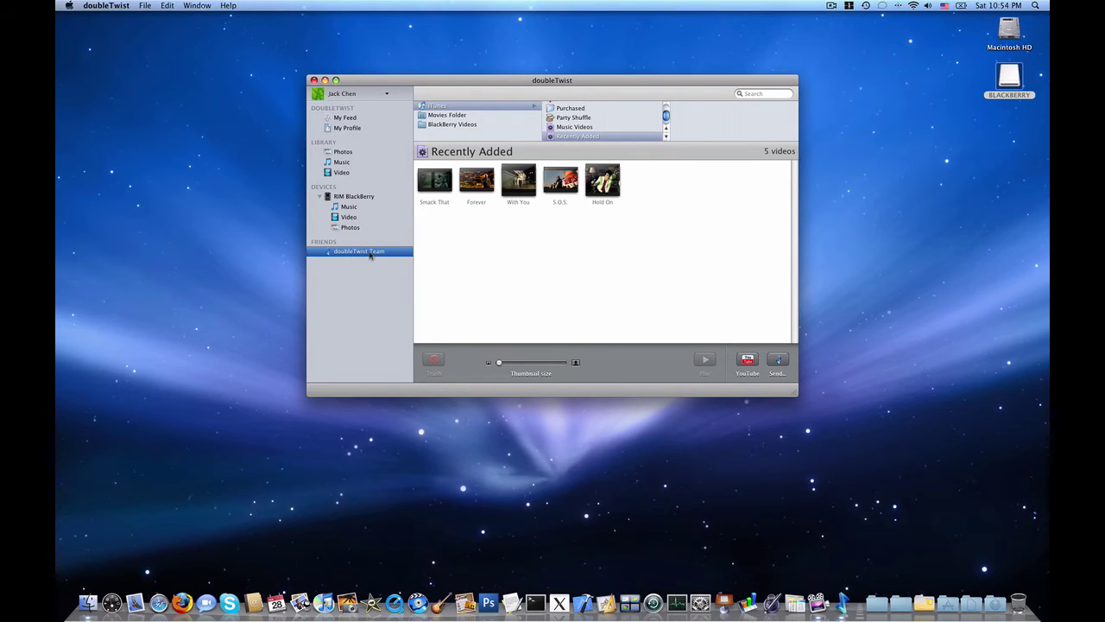
{"action": "scroll", "coordinate": [489, 207], "scroll_direction": "down", "scroll_amount": 5}
{"action": "scroll", "coordinate": [490, 207], "scroll_direction": "up", "scroll_amount": 5}
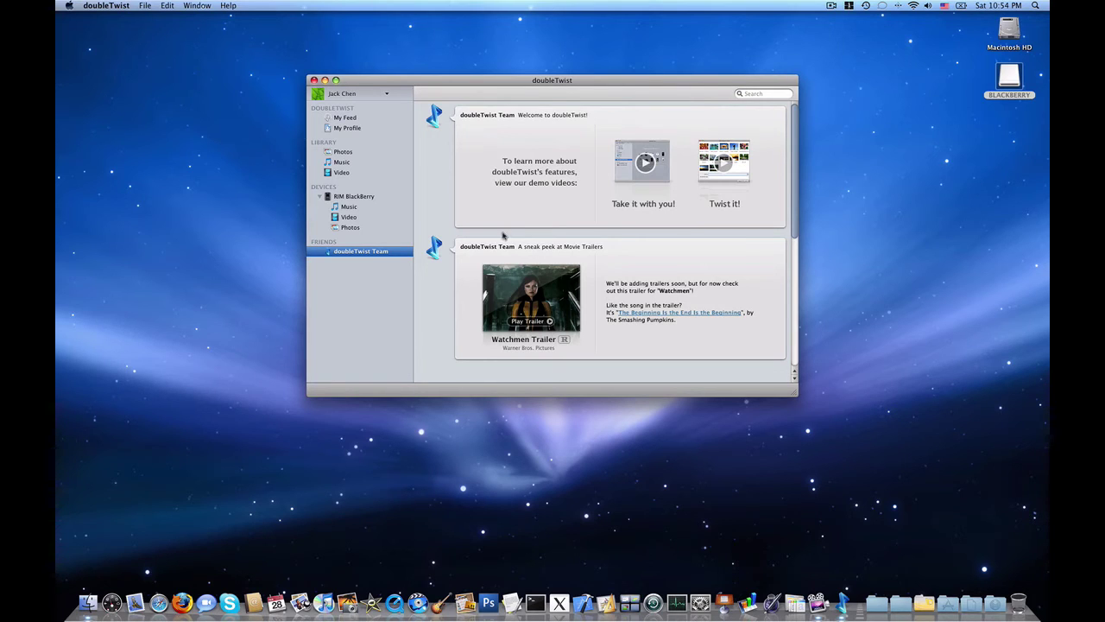
Step: Try to add a folder to the library's photo sources, browsing Applications in the file chooser, and return to the iPhoto pictures
{"action": "left_click", "coordinate": [343, 153]}
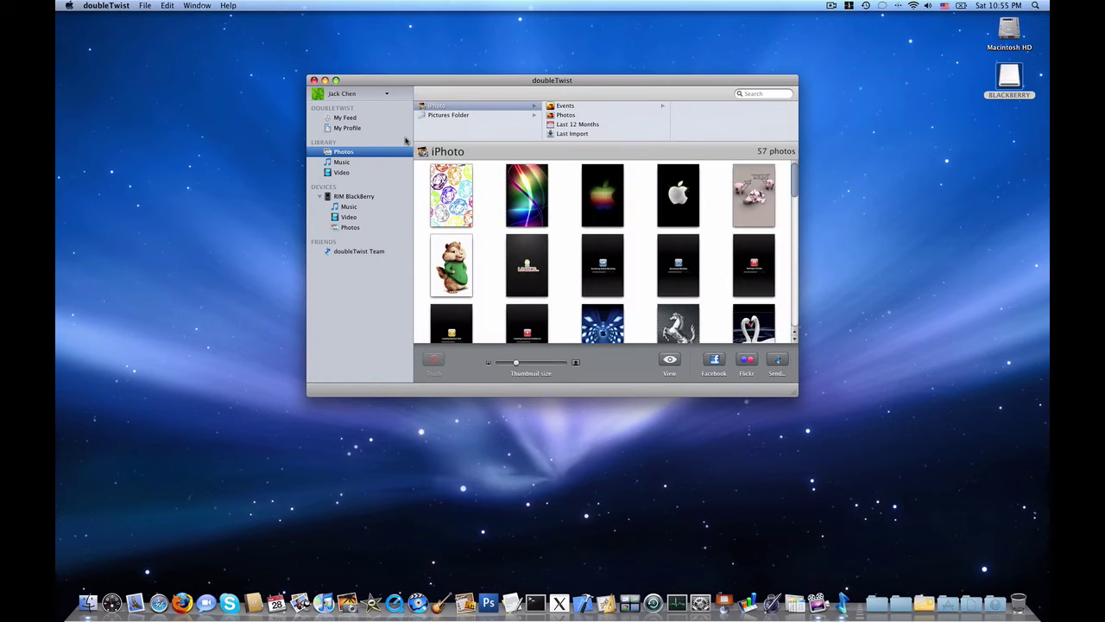
{"action": "left_click", "coordinate": [461, 117]}
{"action": "left_click", "coordinate": [478, 125]}
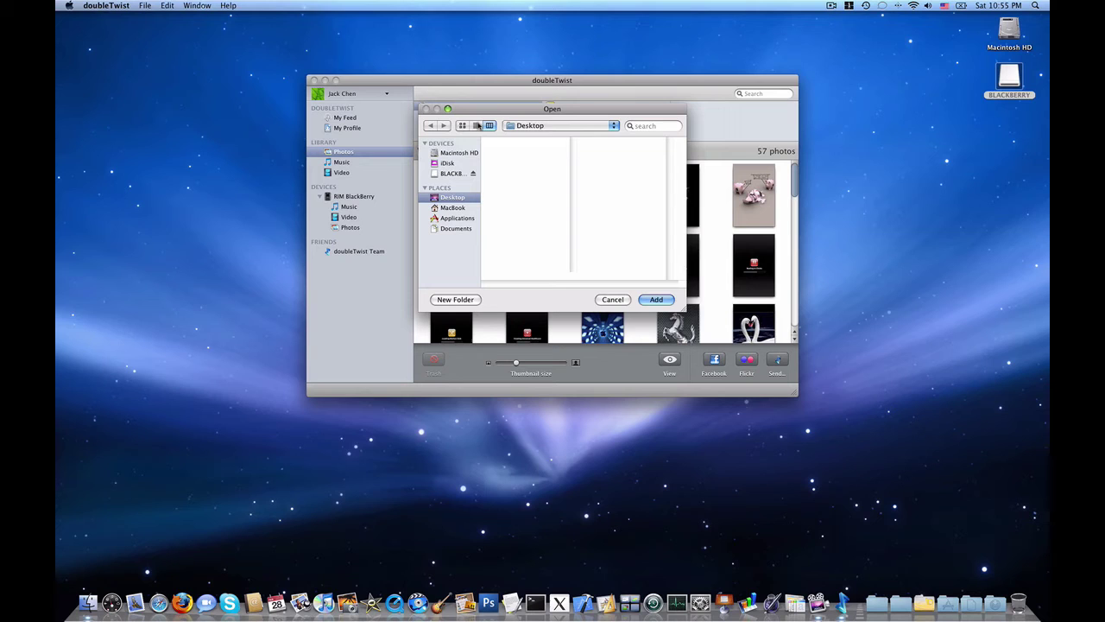
{"action": "left_click", "coordinate": [459, 217]}
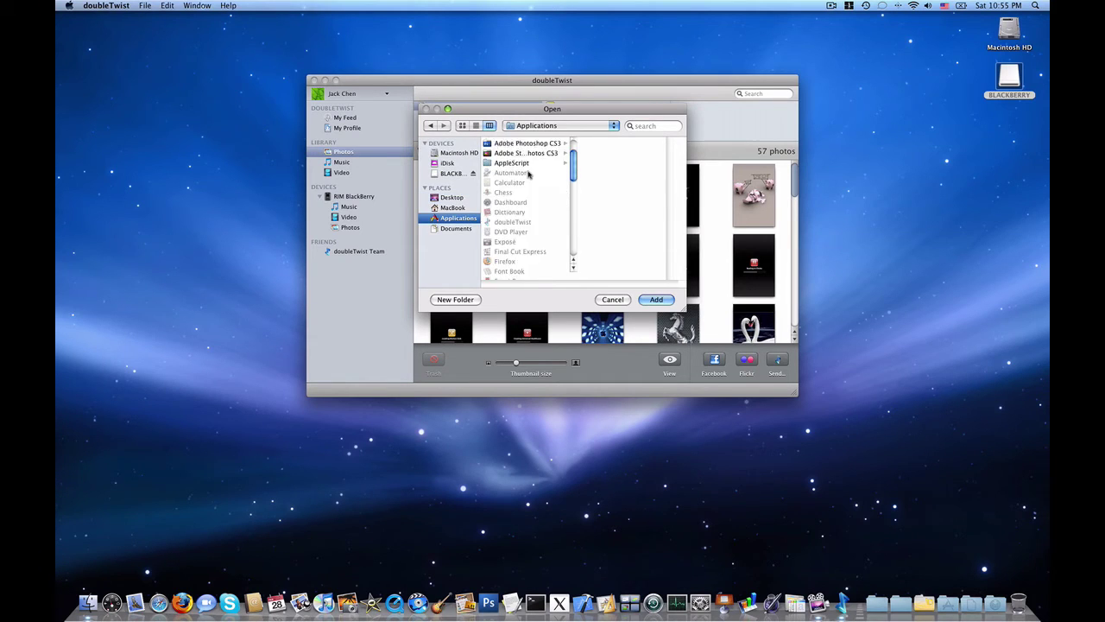
{"action": "scroll", "coordinate": [526, 174], "scroll_direction": "down", "scroll_amount": 5}
{"action": "scroll", "coordinate": [526, 173], "scroll_direction": "up", "scroll_amount": 10}
{"action": "left_click", "coordinate": [603, 299]}
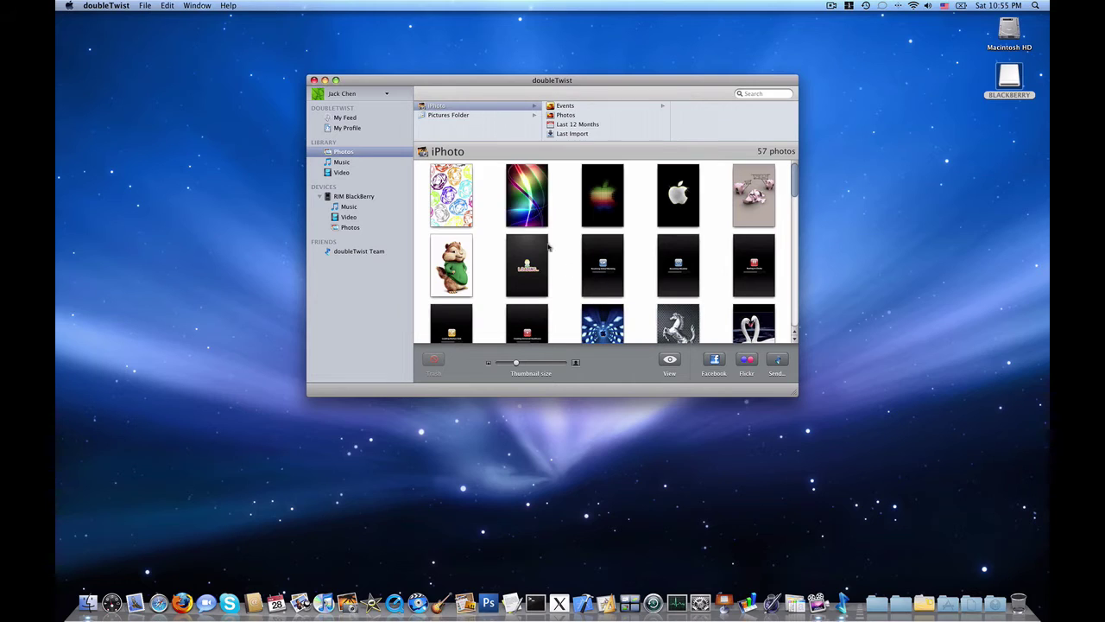
{"action": "left_click", "coordinate": [514, 212]}
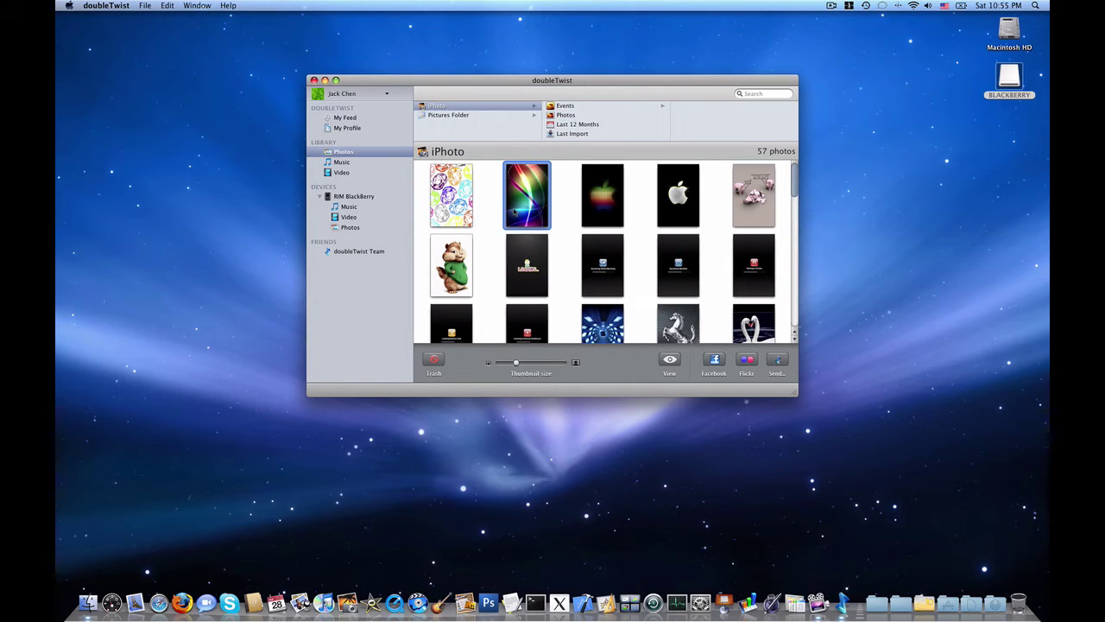
Step: Check the music, videos and photos stored on the RIM BlackBerry
{"action": "left_click", "coordinate": [349, 207]}
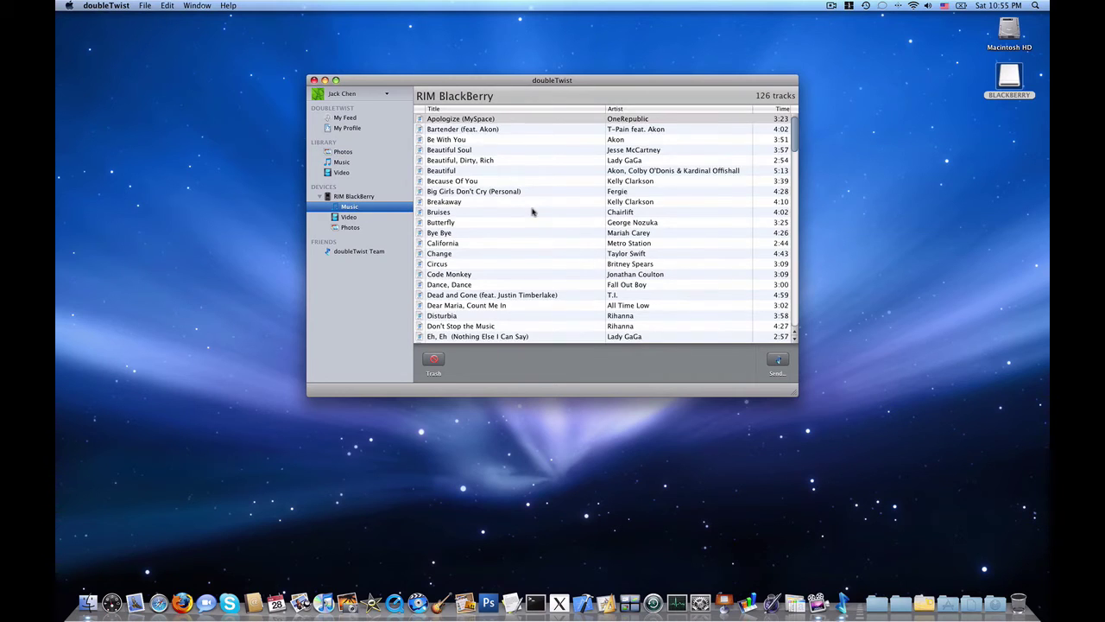
{"action": "scroll", "coordinate": [528, 211], "scroll_direction": "down", "scroll_amount": 15}
{"action": "scroll", "coordinate": [525, 212], "scroll_direction": "up", "scroll_amount": 20}
{"action": "left_click", "coordinate": [353, 226]}
{"action": "left_click", "coordinate": [355, 217]}
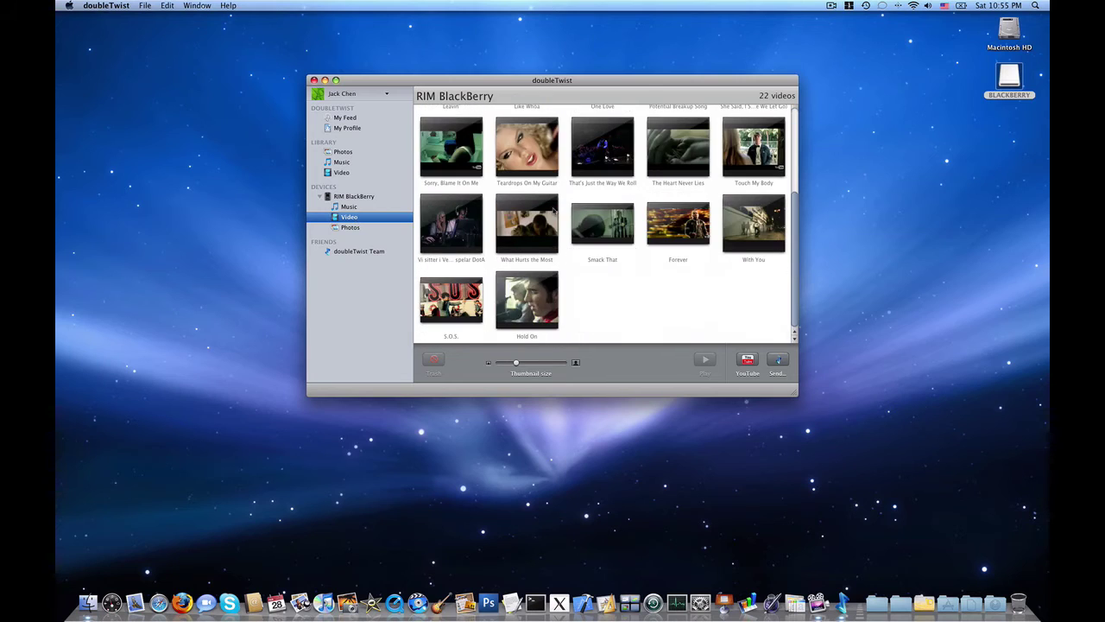
{"action": "left_click", "coordinate": [364, 230]}
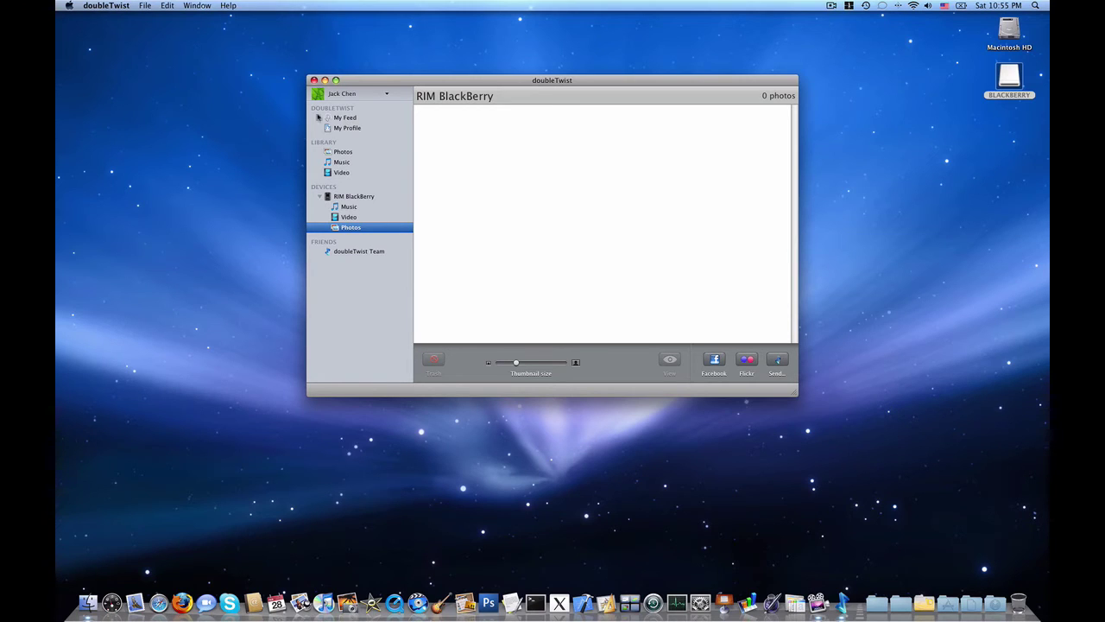
Step: Check the doubleTwist version in its About window and close the window
{"action": "left_click", "coordinate": [99, 5]}
{"action": "left_click", "coordinate": [109, 18]}
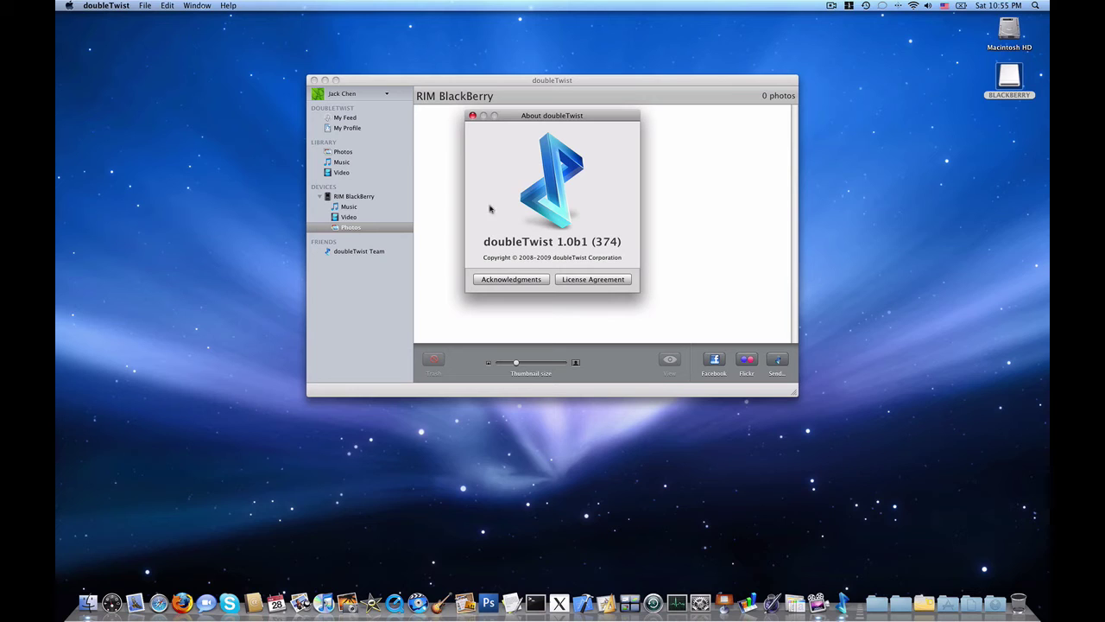
{"action": "left_click", "coordinate": [472, 115]}
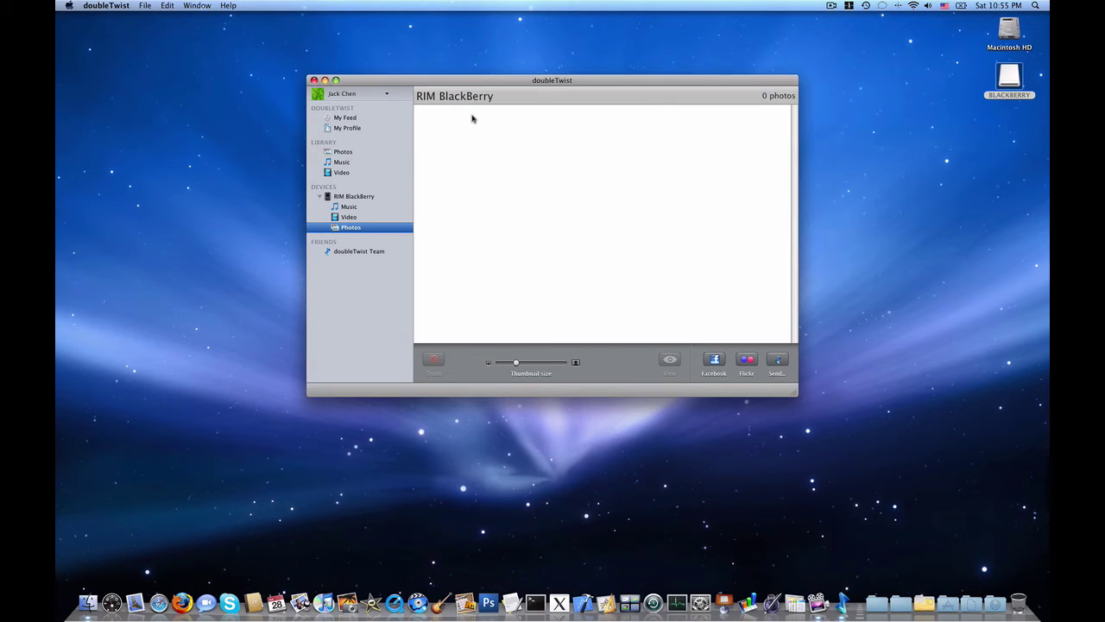
Step: Look at the RIM BlackBerry's videos and browse the playlists and tracks of the library's iTunes music source
{"action": "left_click", "coordinate": [348, 217]}
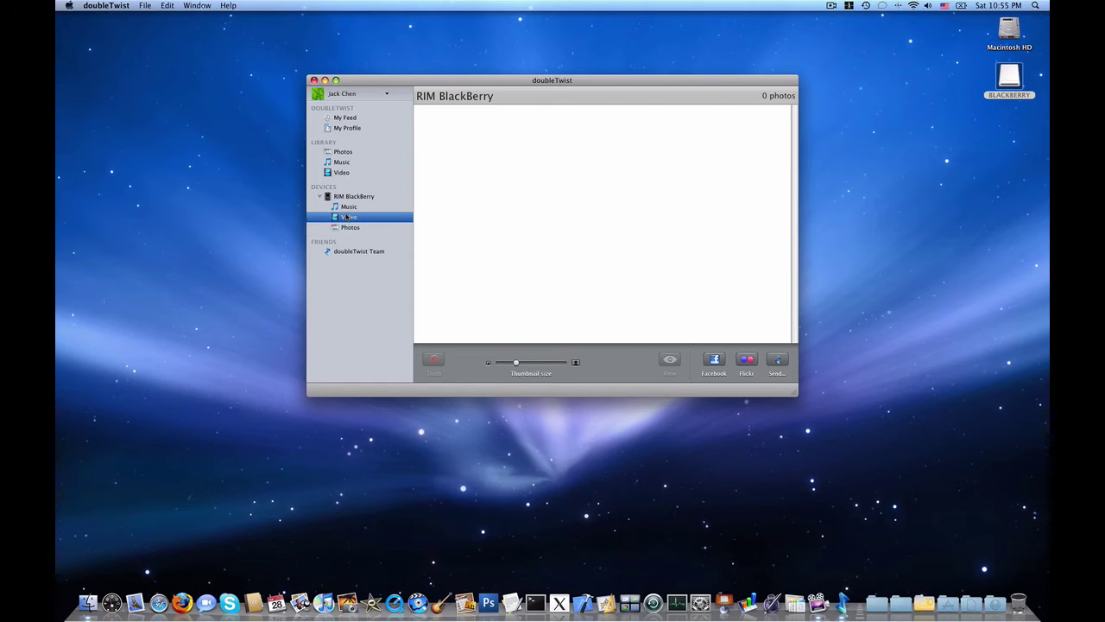
{"action": "scroll", "coordinate": [364, 182], "scroll_direction": "up", "scroll_amount": 4}
{"action": "left_click", "coordinate": [349, 165]}
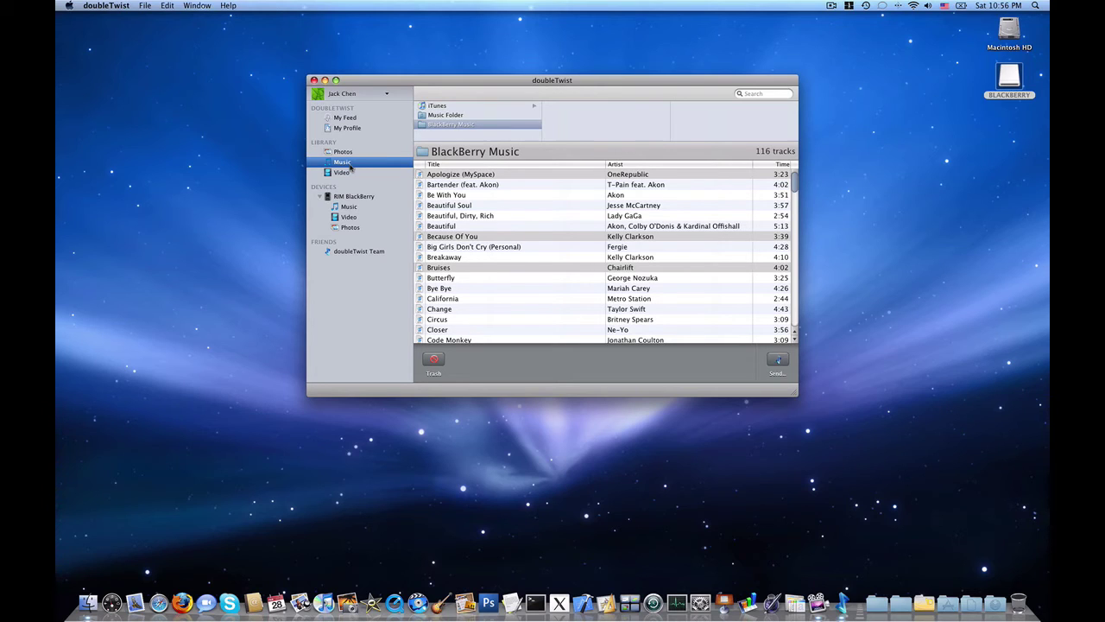
{"action": "left_click", "coordinate": [440, 106]}
{"action": "scroll", "coordinate": [563, 117], "scroll_direction": "down", "scroll_amount": 3}
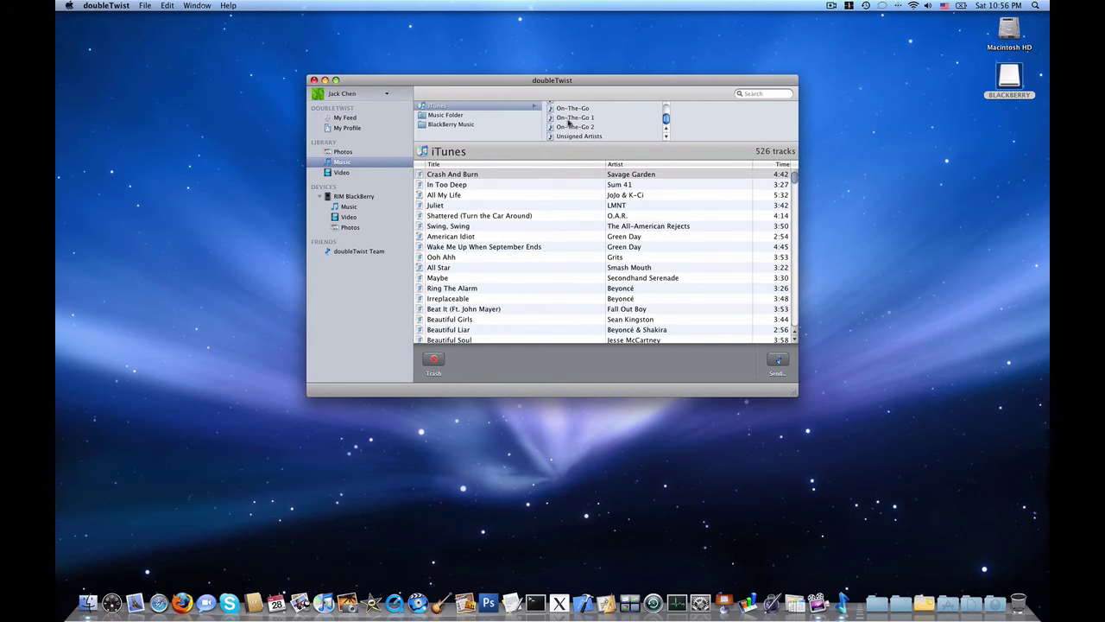
{"action": "scroll", "coordinate": [566, 116], "scroll_direction": "up", "scroll_amount": 5}
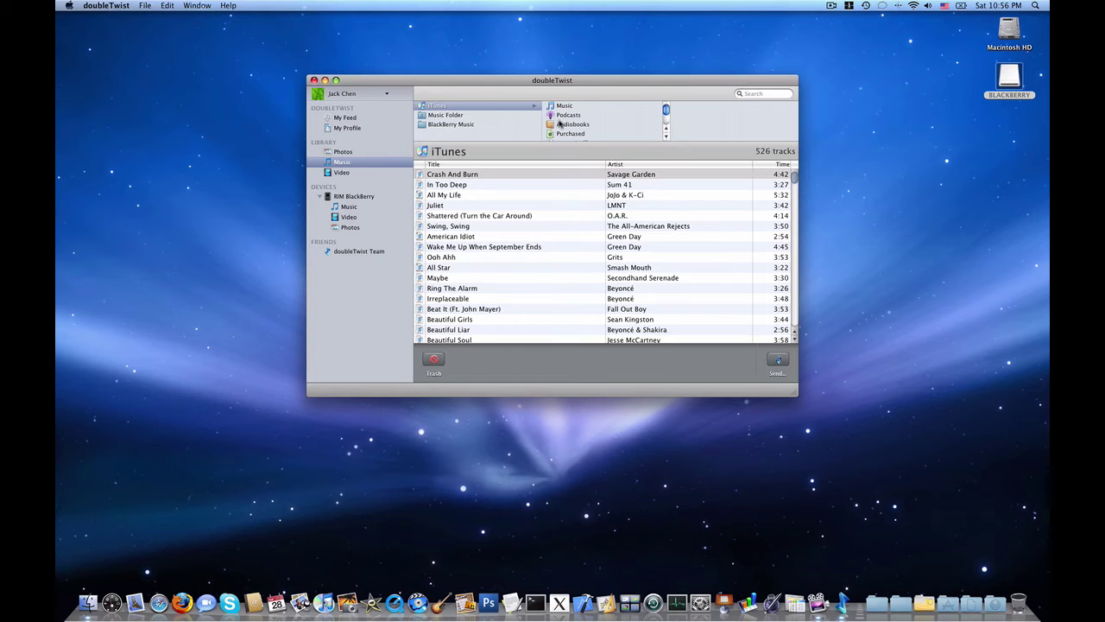
{"action": "left_click", "coordinate": [630, 199]}
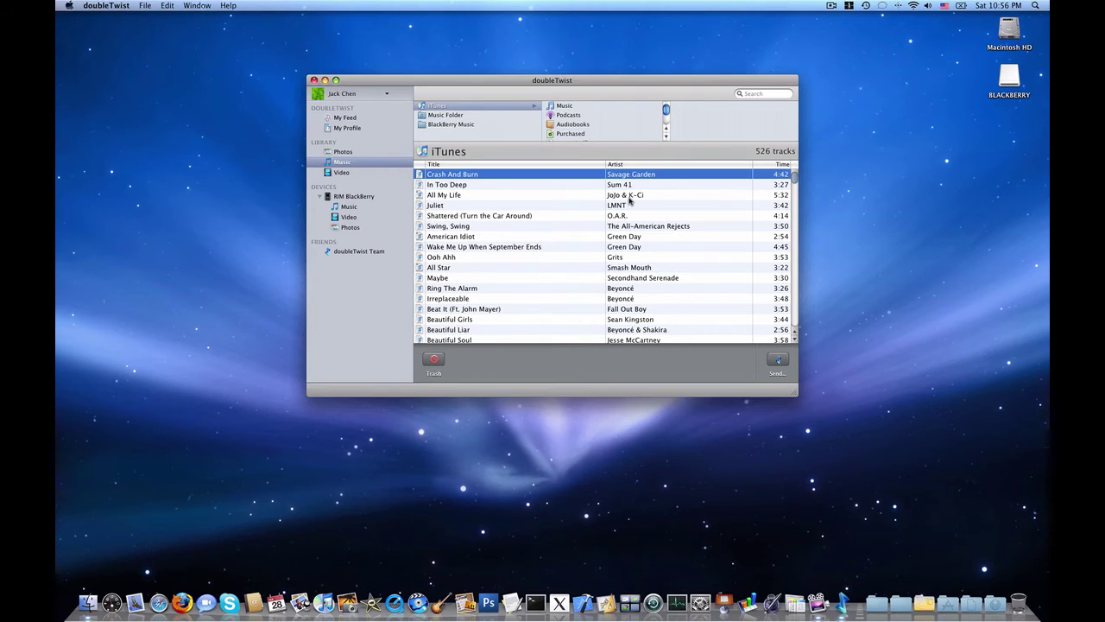
{"action": "scroll", "coordinate": [630, 199], "scroll_direction": "down", "scroll_amount": 3}
{"action": "scroll", "coordinate": [629, 198], "scroll_direction": "up", "scroll_amount": 3}
Step: View My Feed, and save the personal information in My Profile with the gender set to Male
{"action": "left_click", "coordinate": [354, 118]}
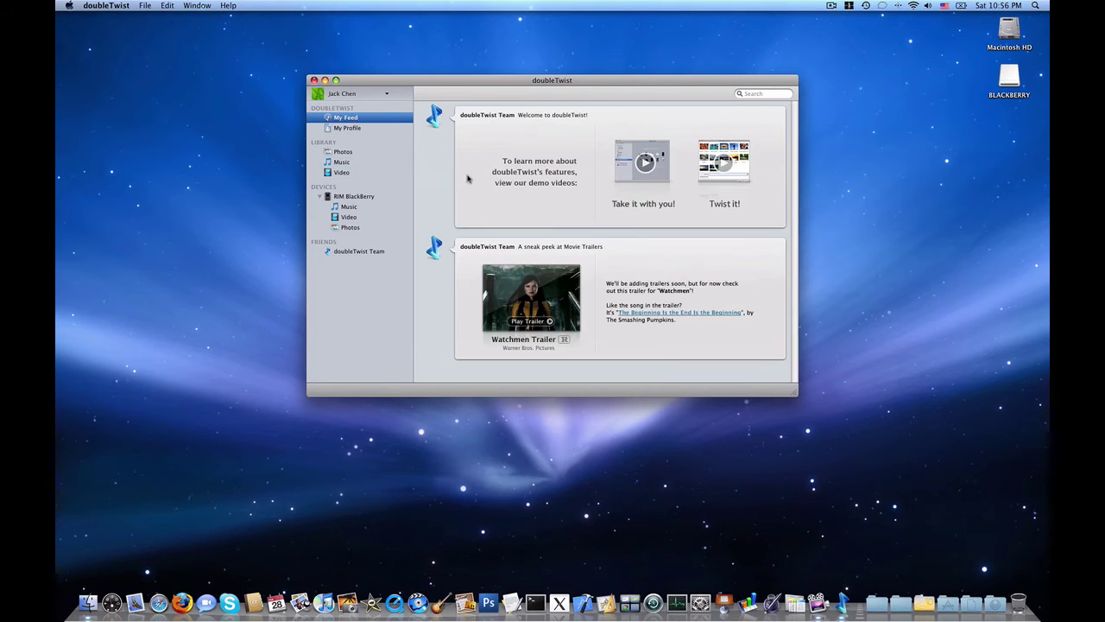
{"action": "left_click", "coordinate": [347, 129]}
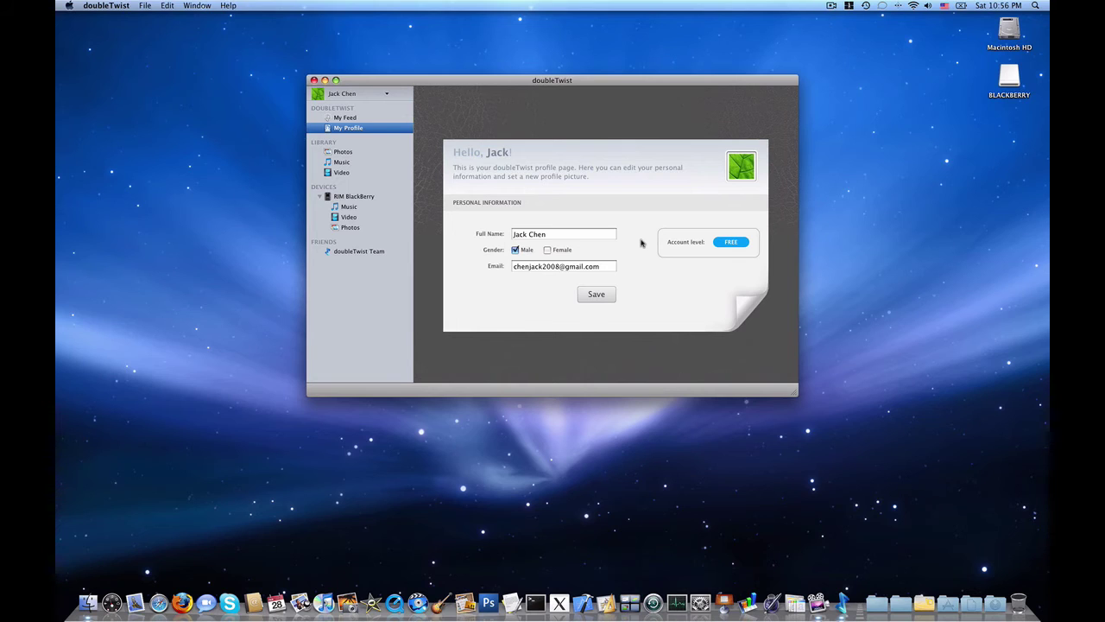
{"action": "left_click", "coordinate": [516, 251]}
{"action": "left_click", "coordinate": [516, 250]}
{"action": "left_click", "coordinate": [594, 293]}
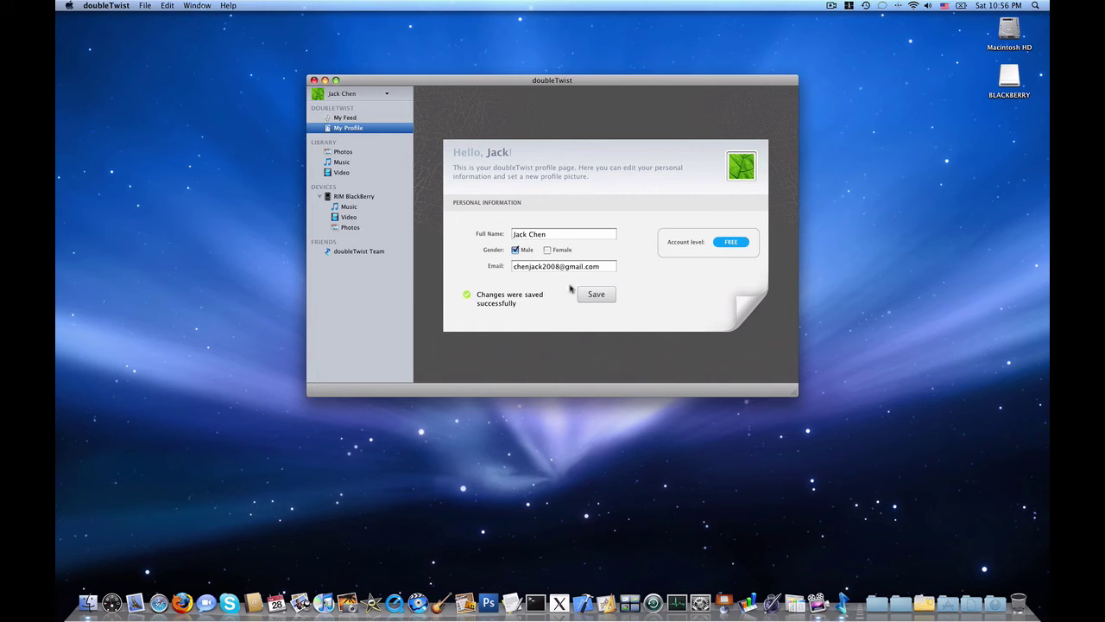
Step: Browse through the iPhoto pictures in the photo library
{"action": "left_click", "coordinate": [343, 153]}
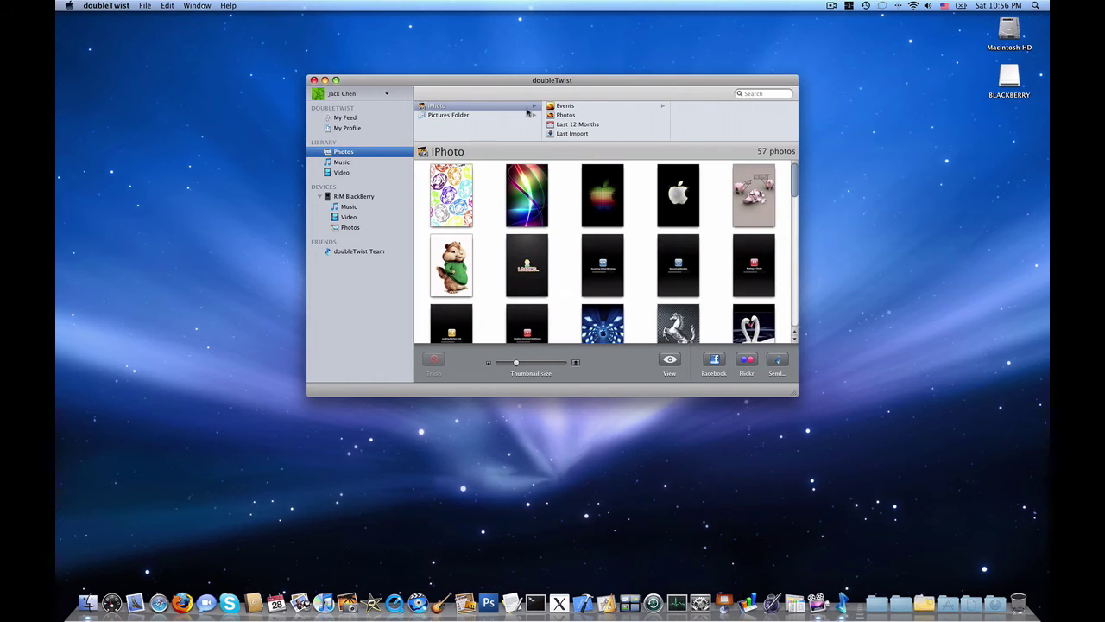
{"action": "scroll", "coordinate": [592, 187], "scroll_direction": "up", "scroll_amount": 3}
{"action": "scroll", "coordinate": [477, 241], "scroll_direction": "down", "scroll_amount": 10}
{"action": "scroll", "coordinate": [479, 244], "scroll_direction": "up", "scroll_amount": 10}
Step: Open the BLACKBERRY drive's BlackBerry folder in Finder to view its subfolders, close the window, and return to doubleTwist
{"action": "double_click", "coordinate": [1009, 78]}
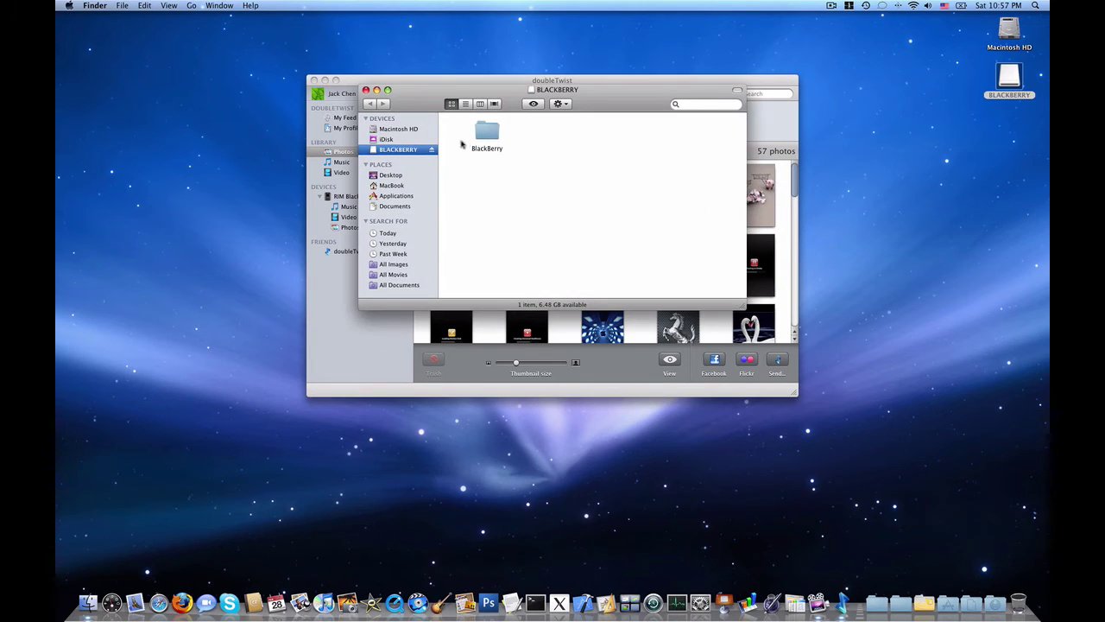
{"action": "double_click", "coordinate": [491, 138]}
{"action": "left_click", "coordinate": [365, 90]}
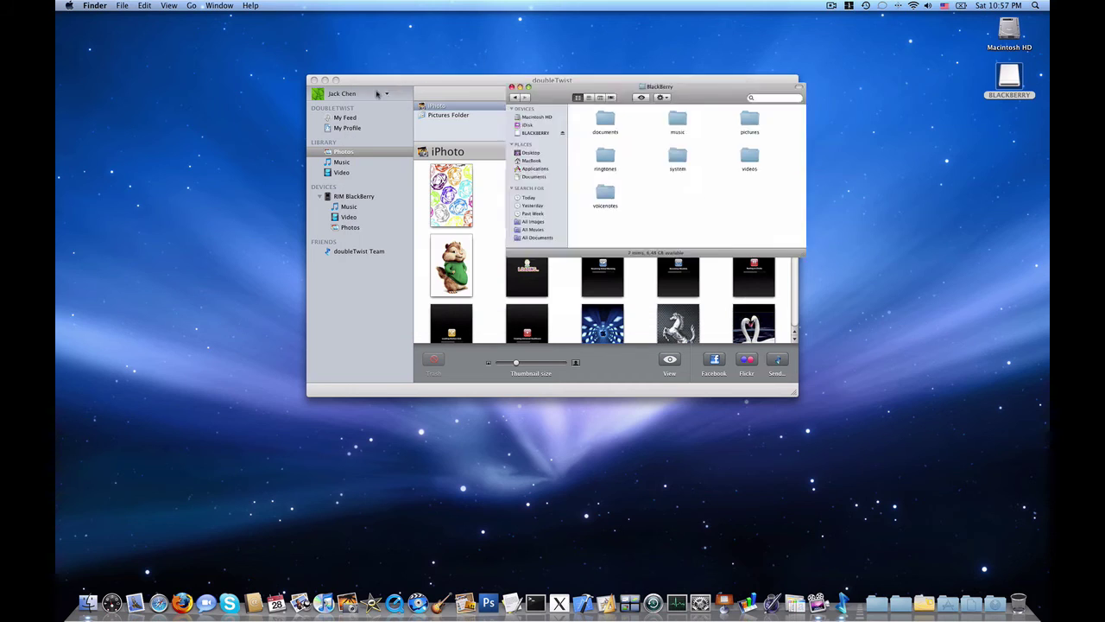
{"action": "left_click", "coordinate": [741, 140]}
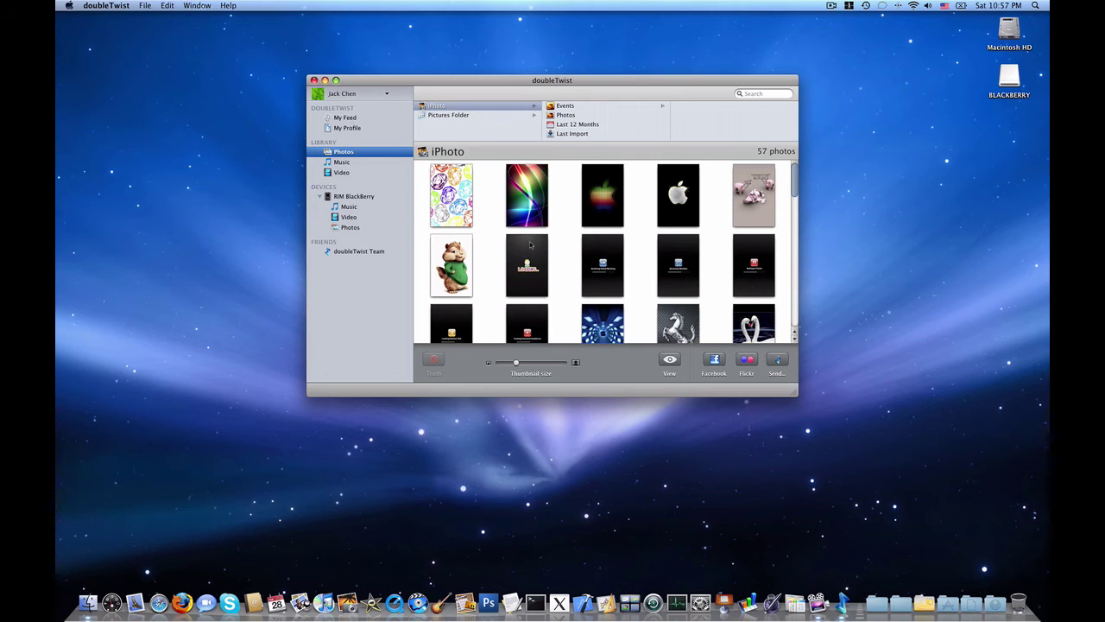
Step: Browse the RIM BlackBerry's music tracks and select the track Breakaway by Kelly Clarkson
{"action": "left_click", "coordinate": [350, 207]}
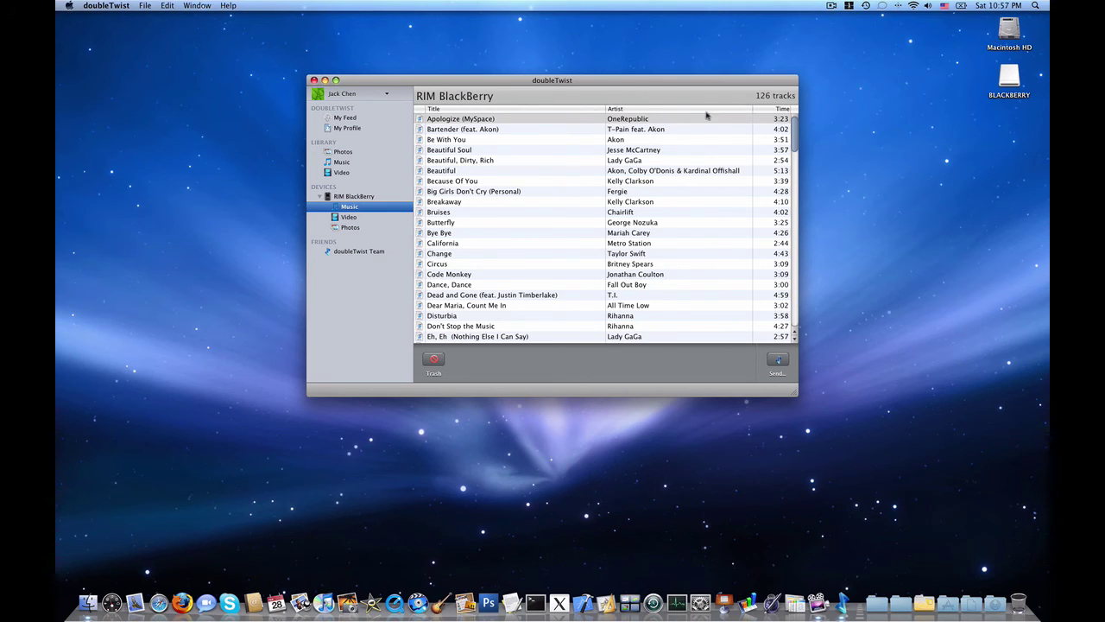
{"action": "scroll", "coordinate": [728, 199], "scroll_direction": "down", "scroll_amount": 10}
{"action": "scroll", "coordinate": [728, 203], "scroll_direction": "up", "scroll_amount": 10}
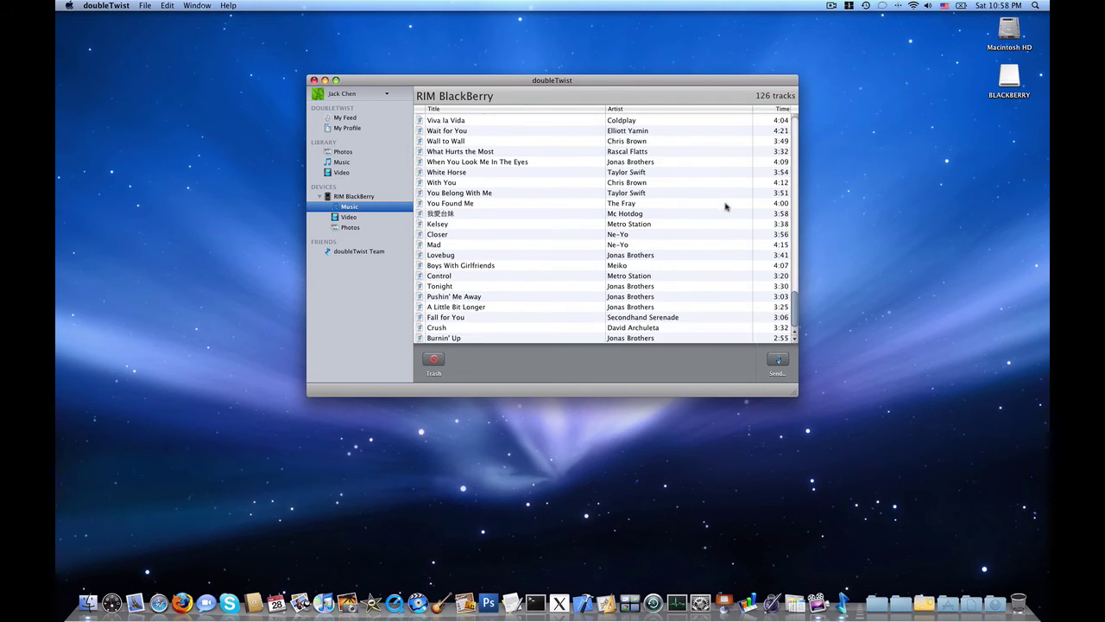
{"action": "left_click", "coordinate": [499, 193]}
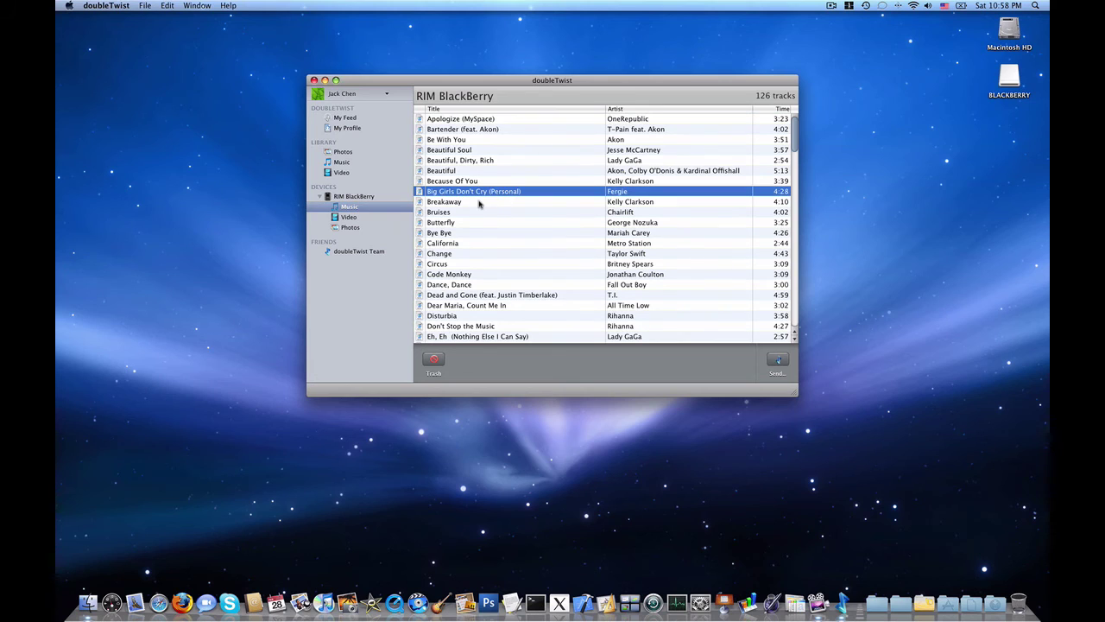
{"action": "left_click", "coordinate": [480, 205]}
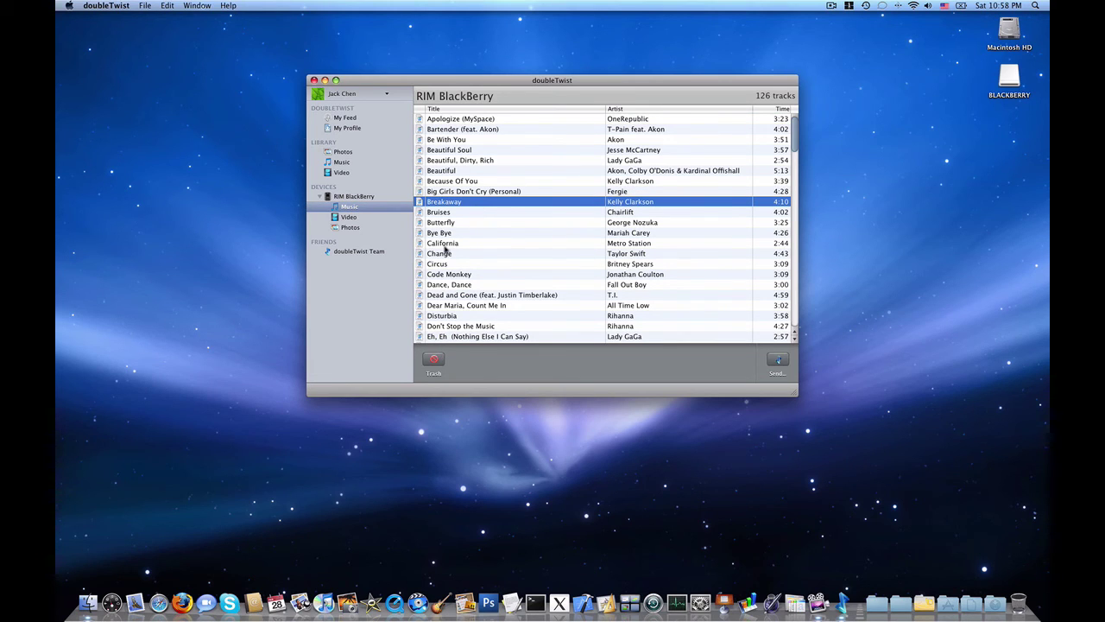
{"action": "left_click", "coordinate": [433, 359]}
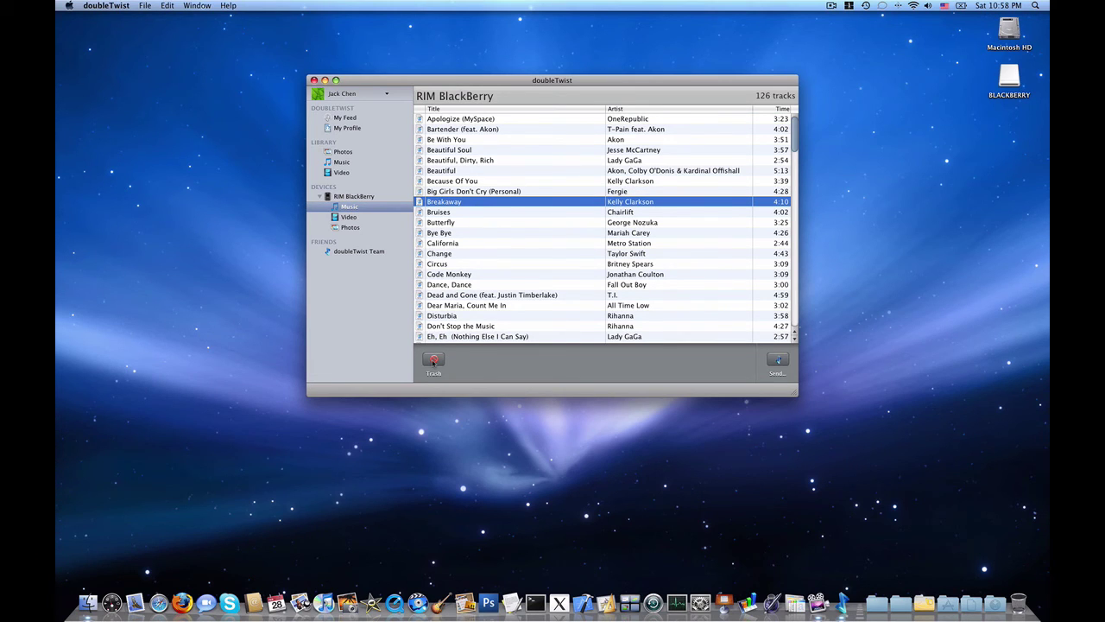
Step: View the RIM BlackBerry's storage usage, check the BLACKBERRY drive's capacity through Get Info in Finder, and return to doubleTwist
{"action": "left_click", "coordinate": [350, 197]}
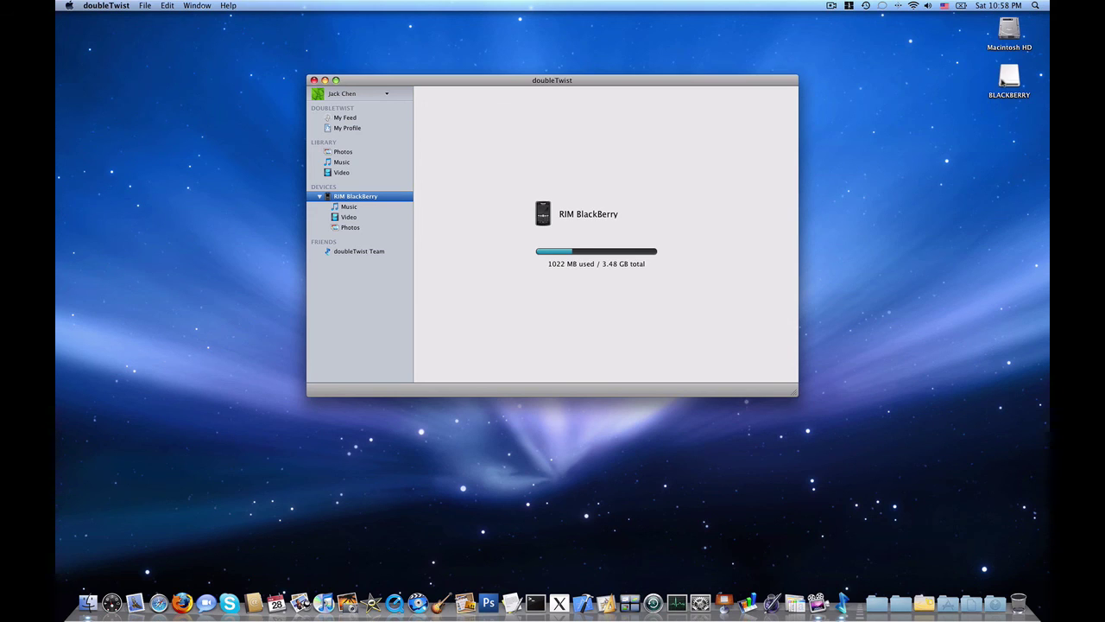
{"action": "double_click", "coordinate": [1005, 82]}
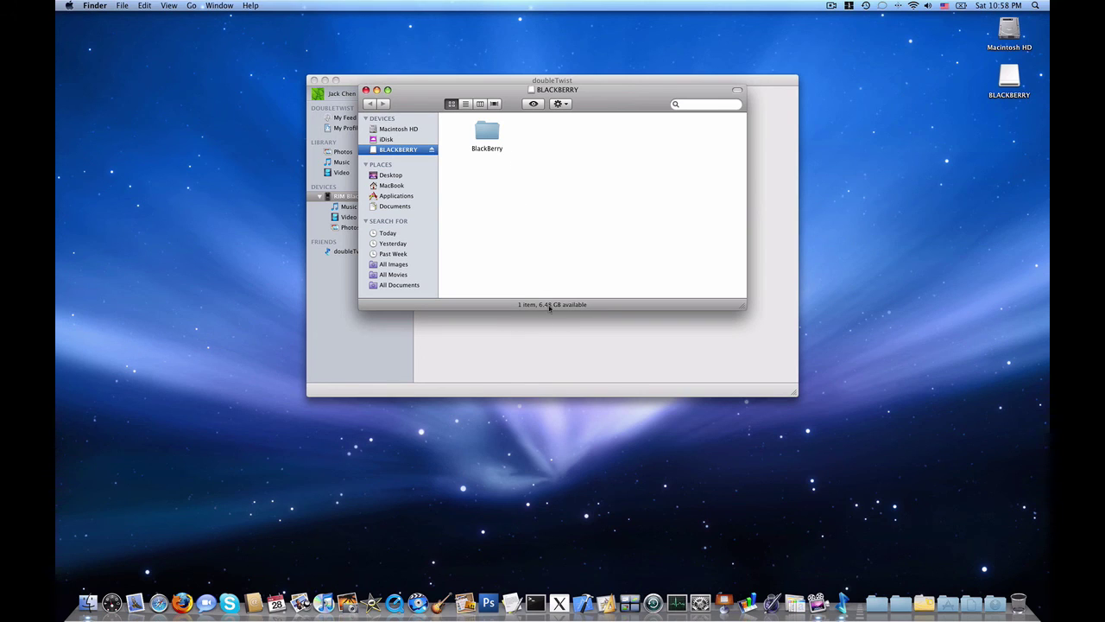
{"action": "right_click", "coordinate": [516, 158]}
{"action": "left_click", "coordinate": [557, 207]}
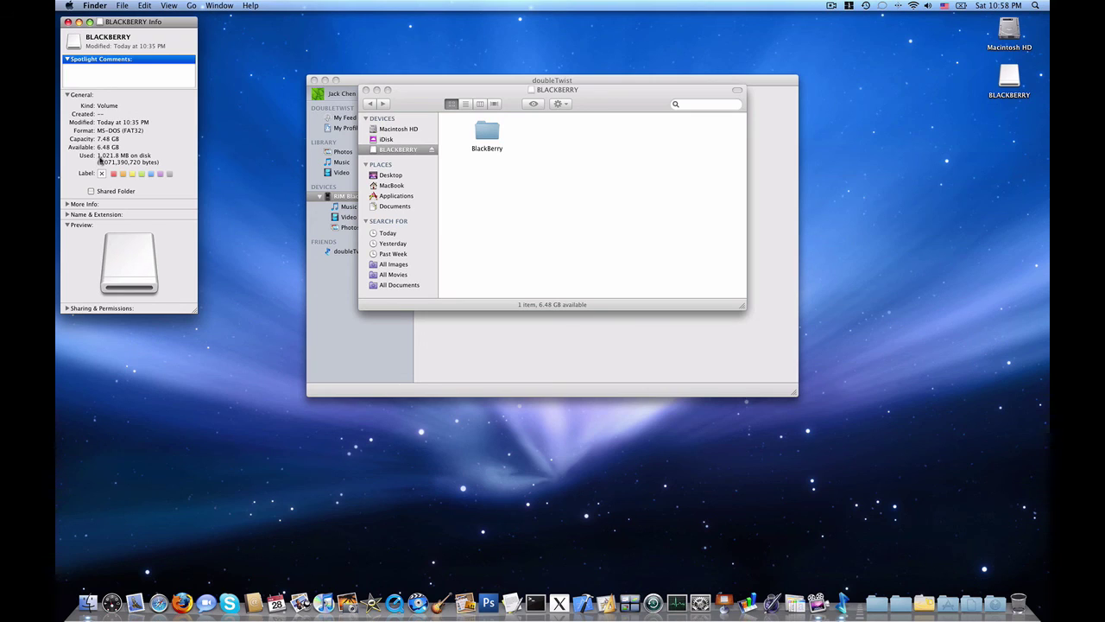
{"action": "key", "text": "super+w"}
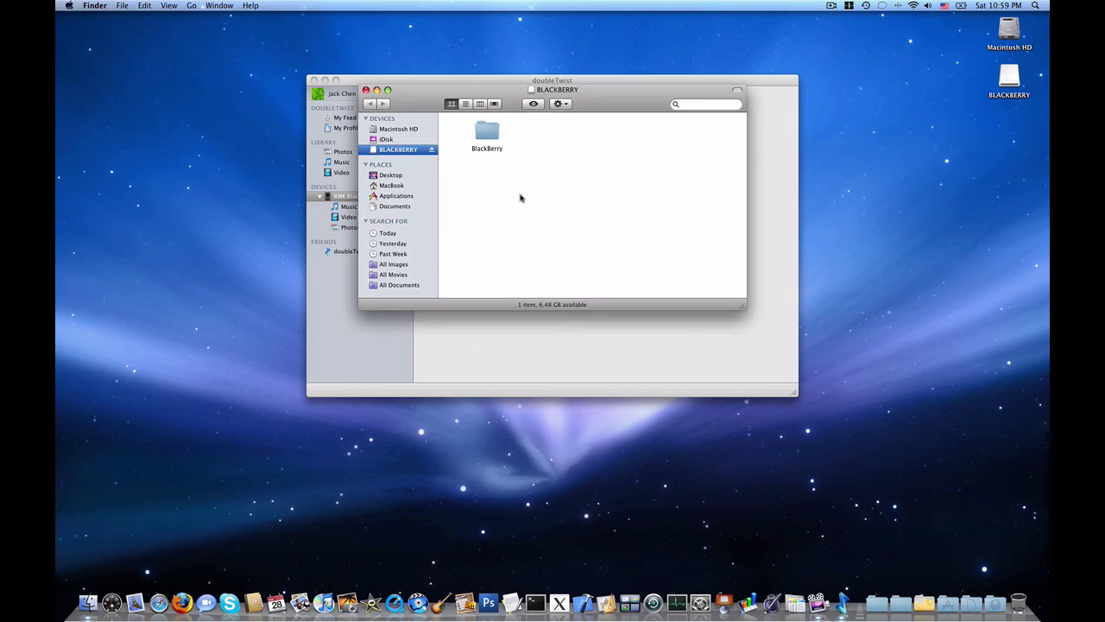
{"action": "key", "text": "super+w"}
{"action": "left_click", "coordinate": [506, 207]}
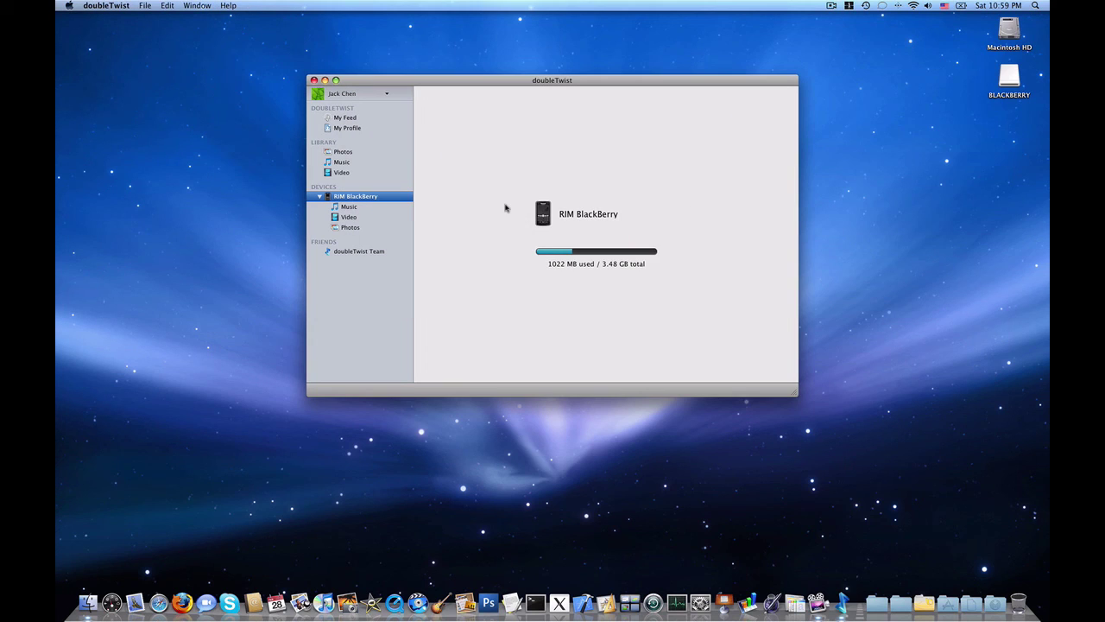
{"action": "left_click", "coordinate": [107, 6]}
{"action": "left_click", "coordinate": [138, 110]}
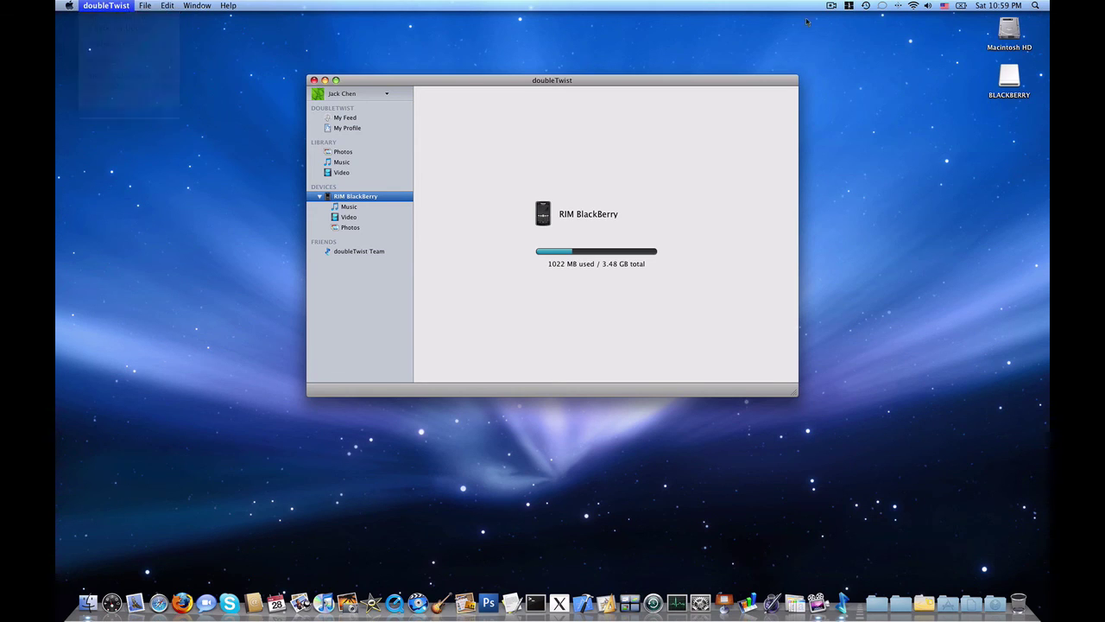